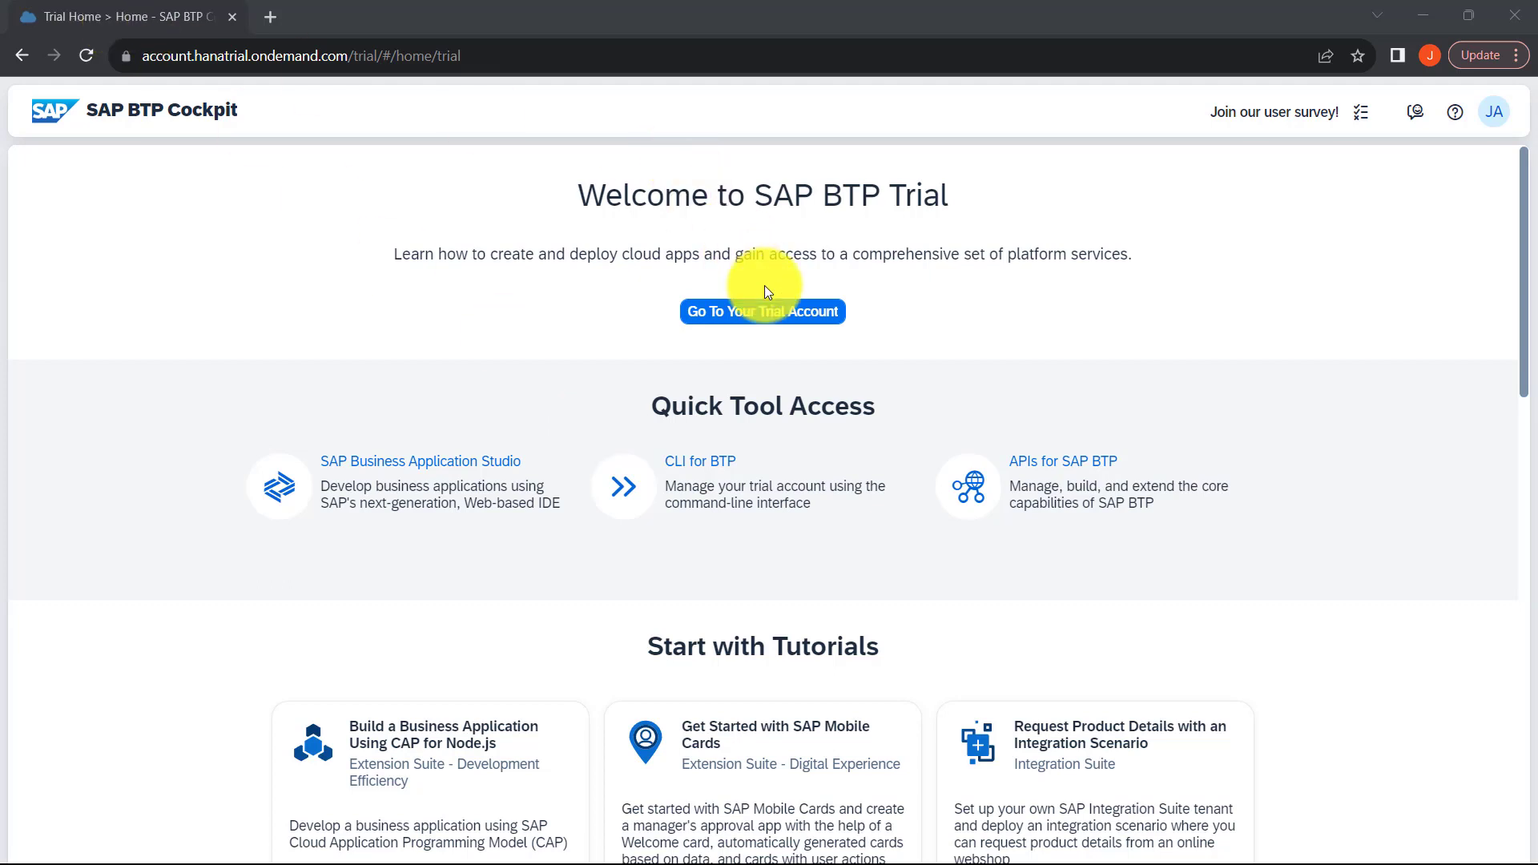
# Step: Go to the boosters of the trial global account and search for "sap build"
pyautogui.click(771, 330)
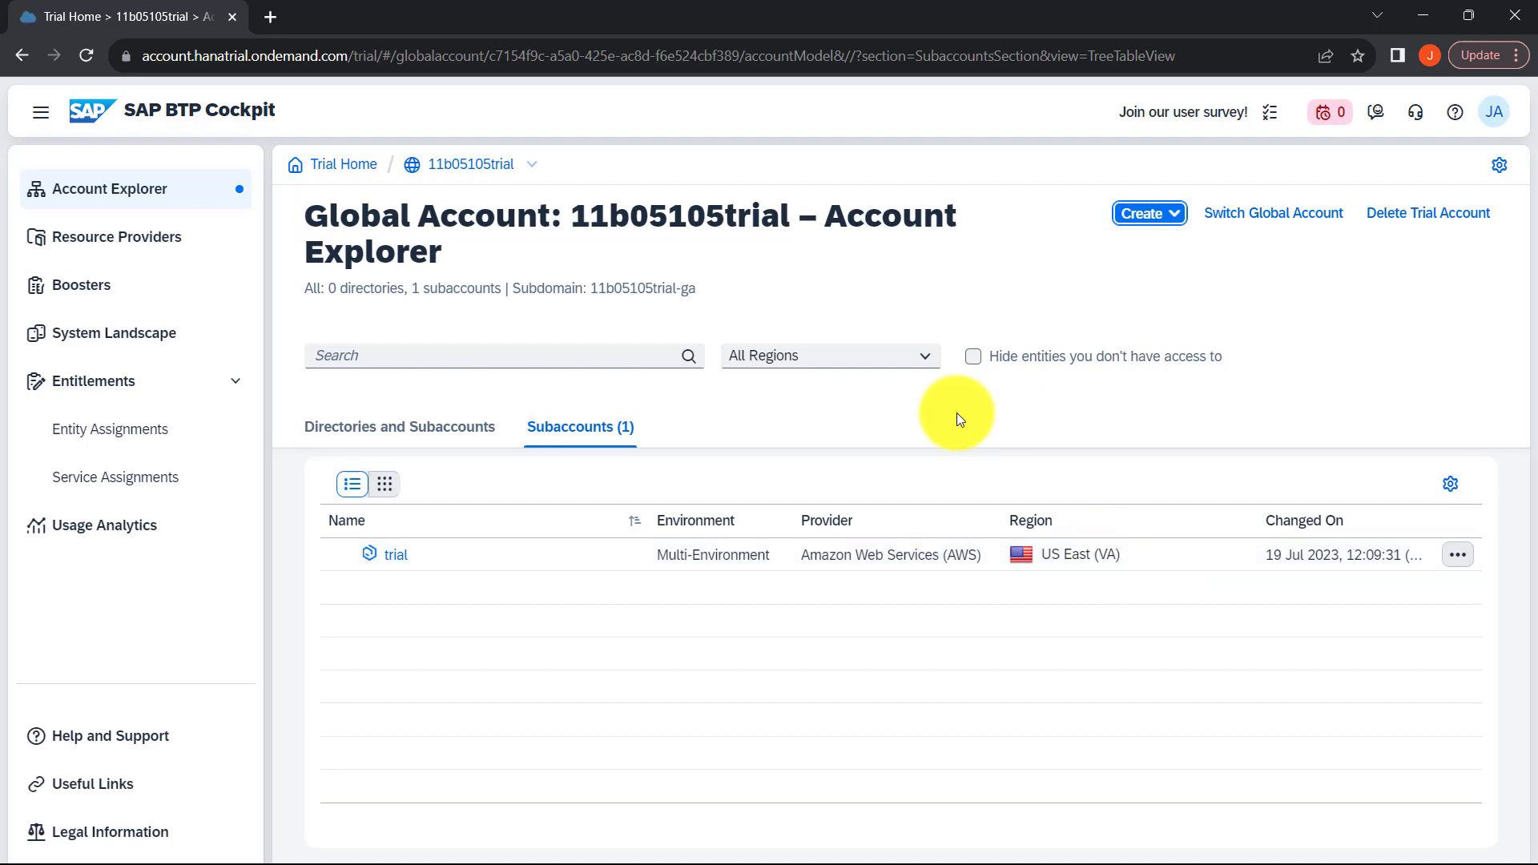
pyautogui.click(69, 296)
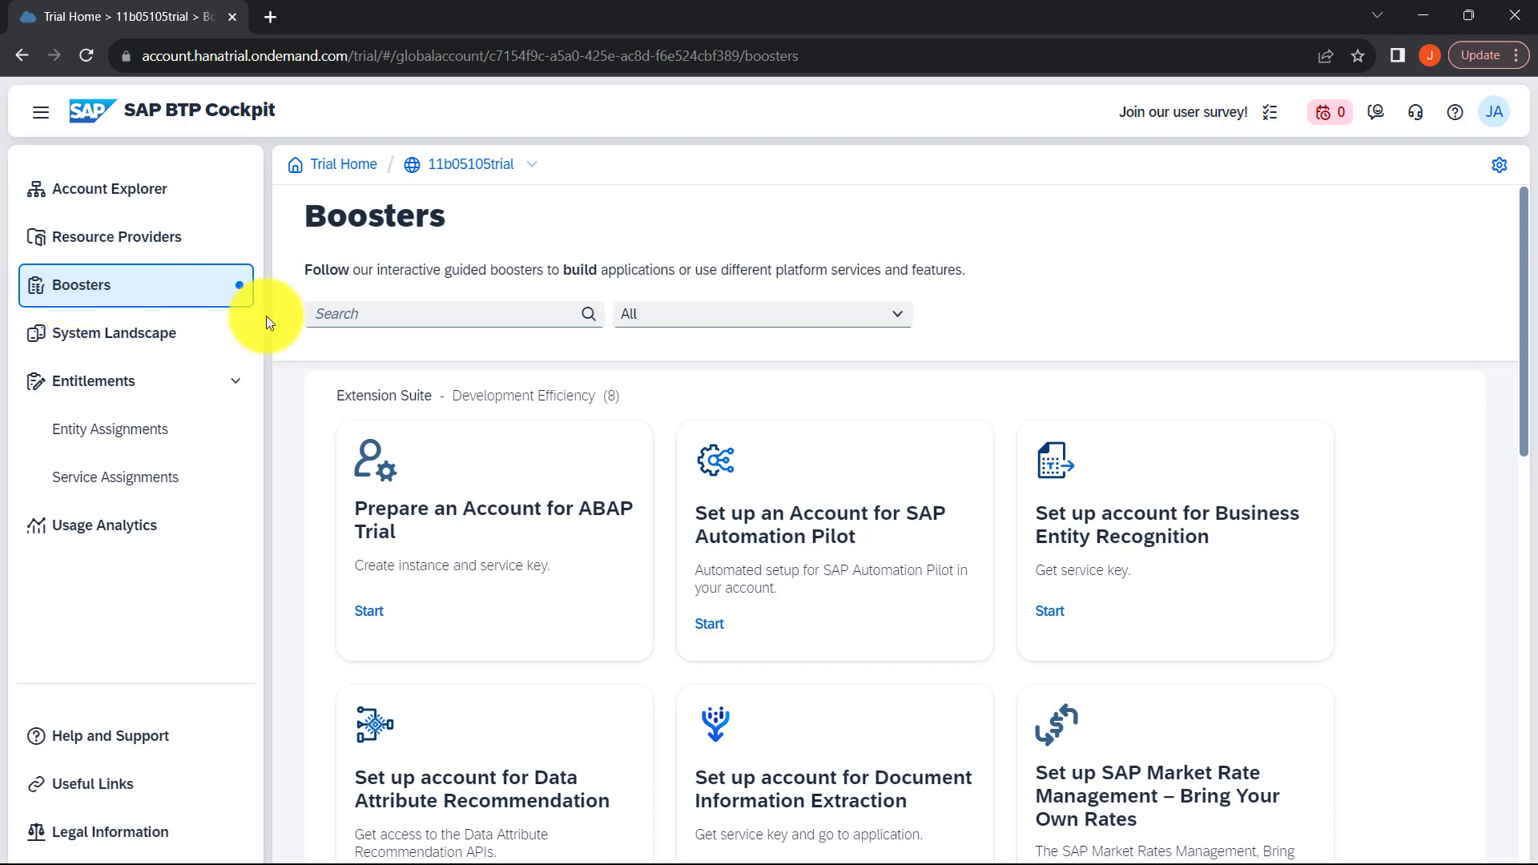
pyautogui.click(366, 311)
pyautogui.write('sap build')
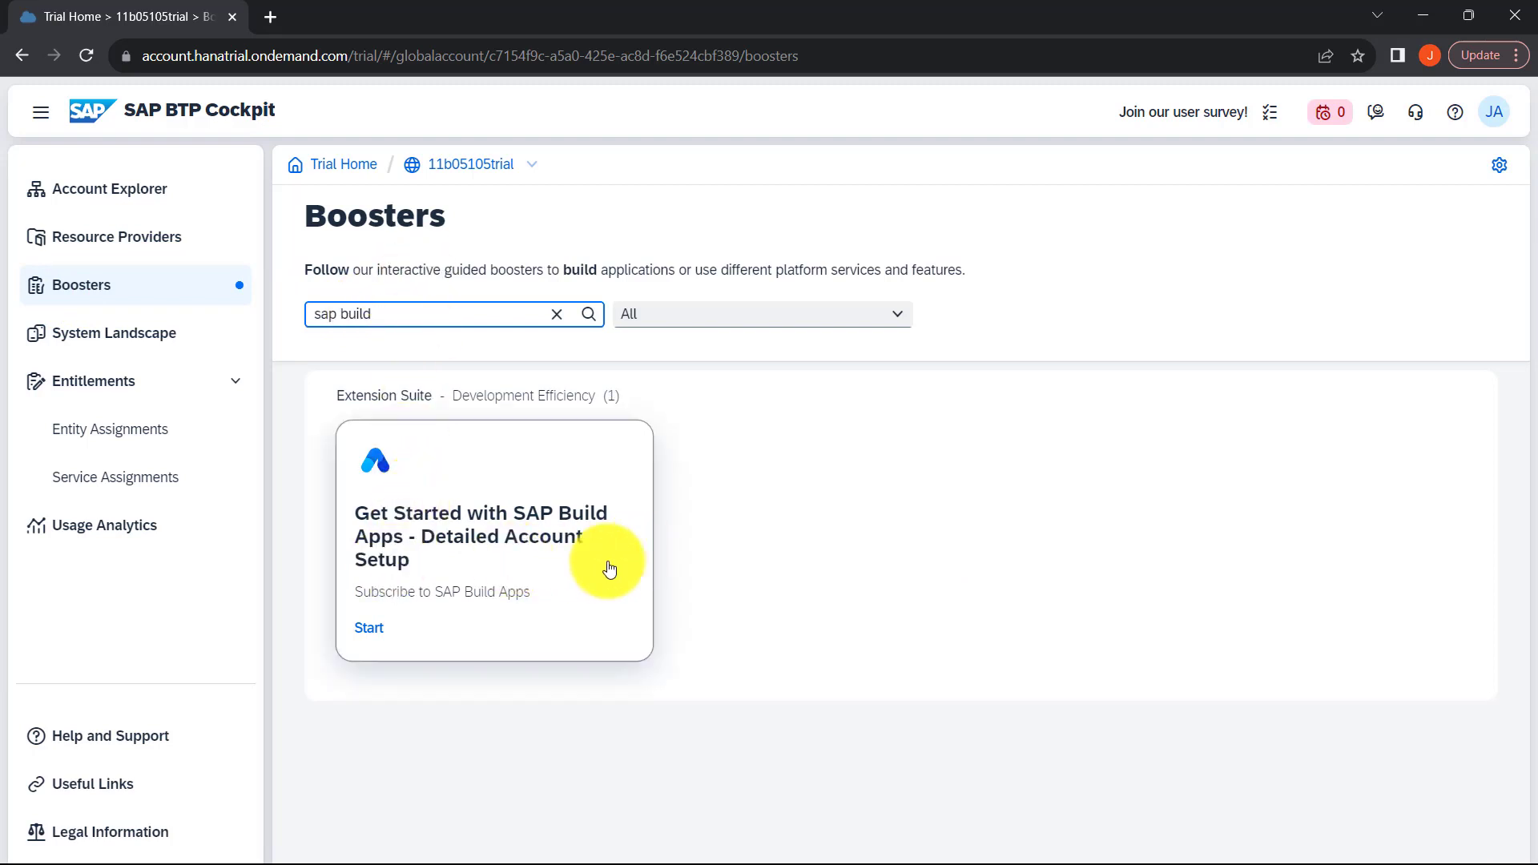
# Step: Start the SAP Build Apps detailed account setup booster and choose the Select Subaccount scenario
pyautogui.click(353, 635)
pyautogui.click(367, 634)
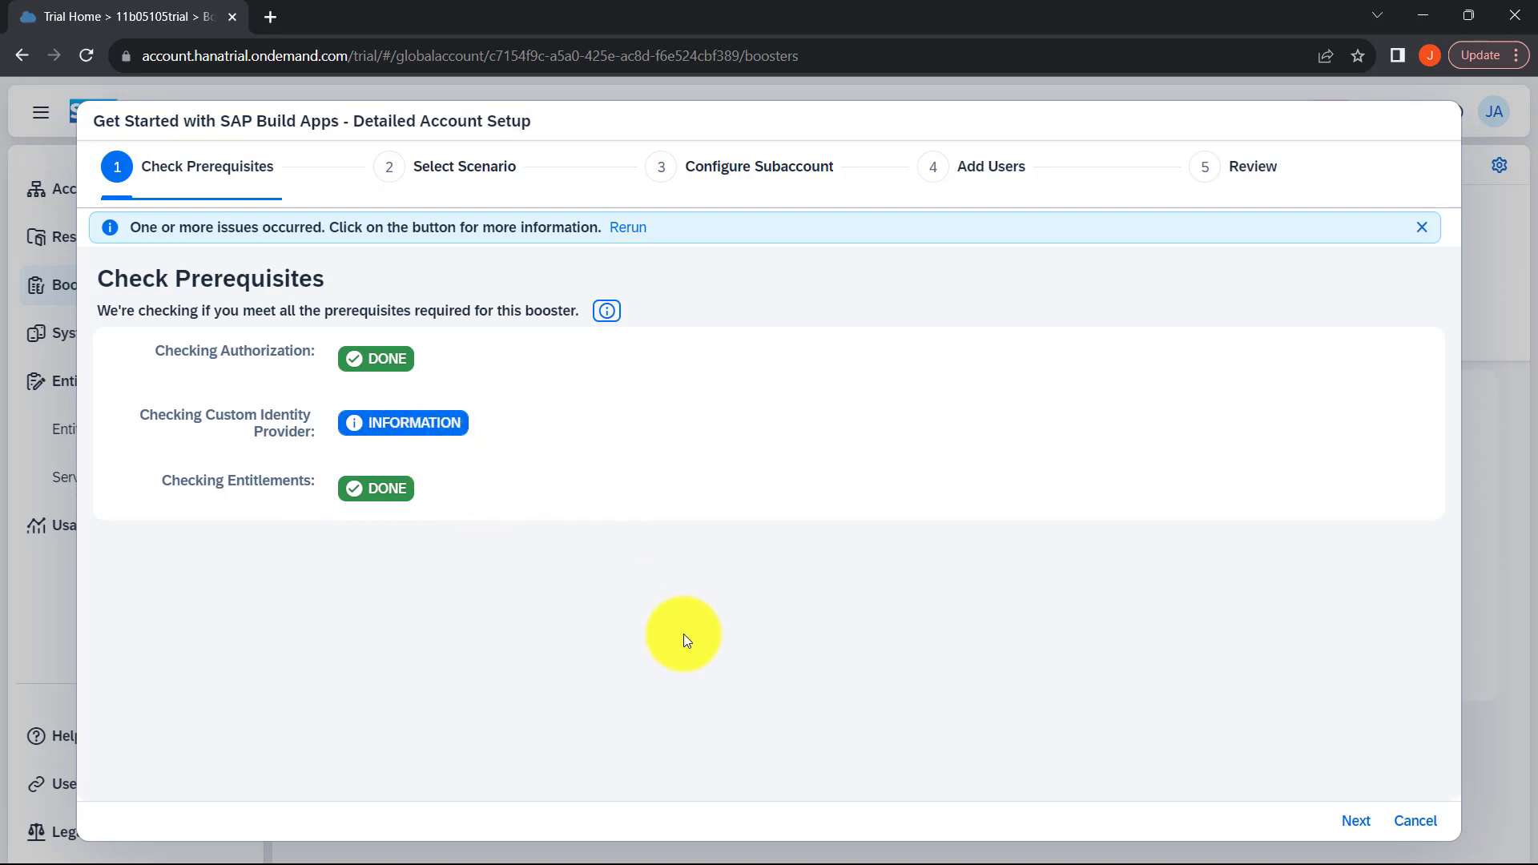
pyautogui.click(1357, 822)
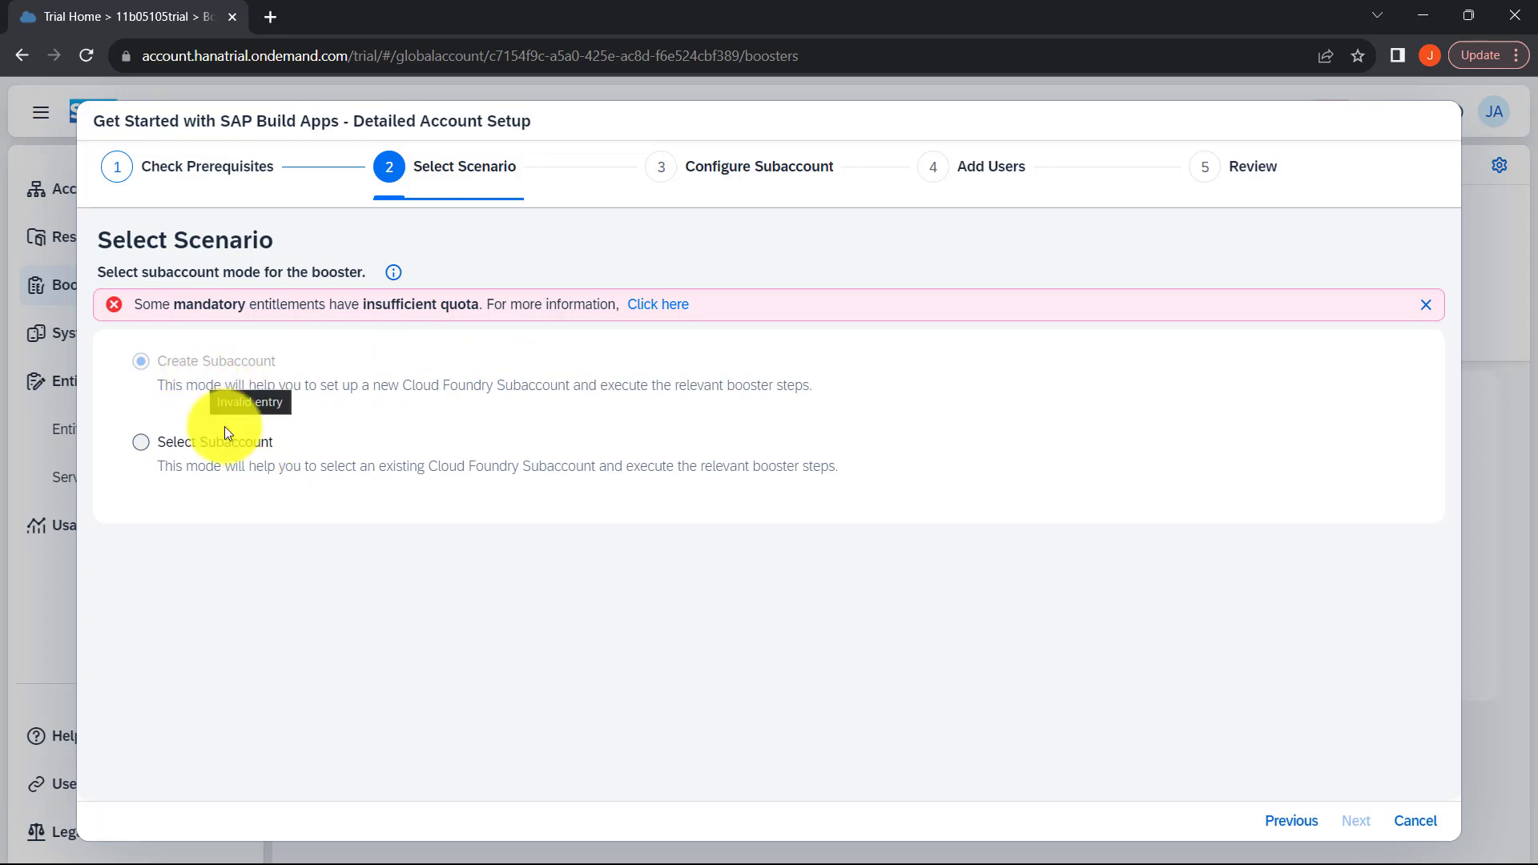
pyautogui.click(146, 442)
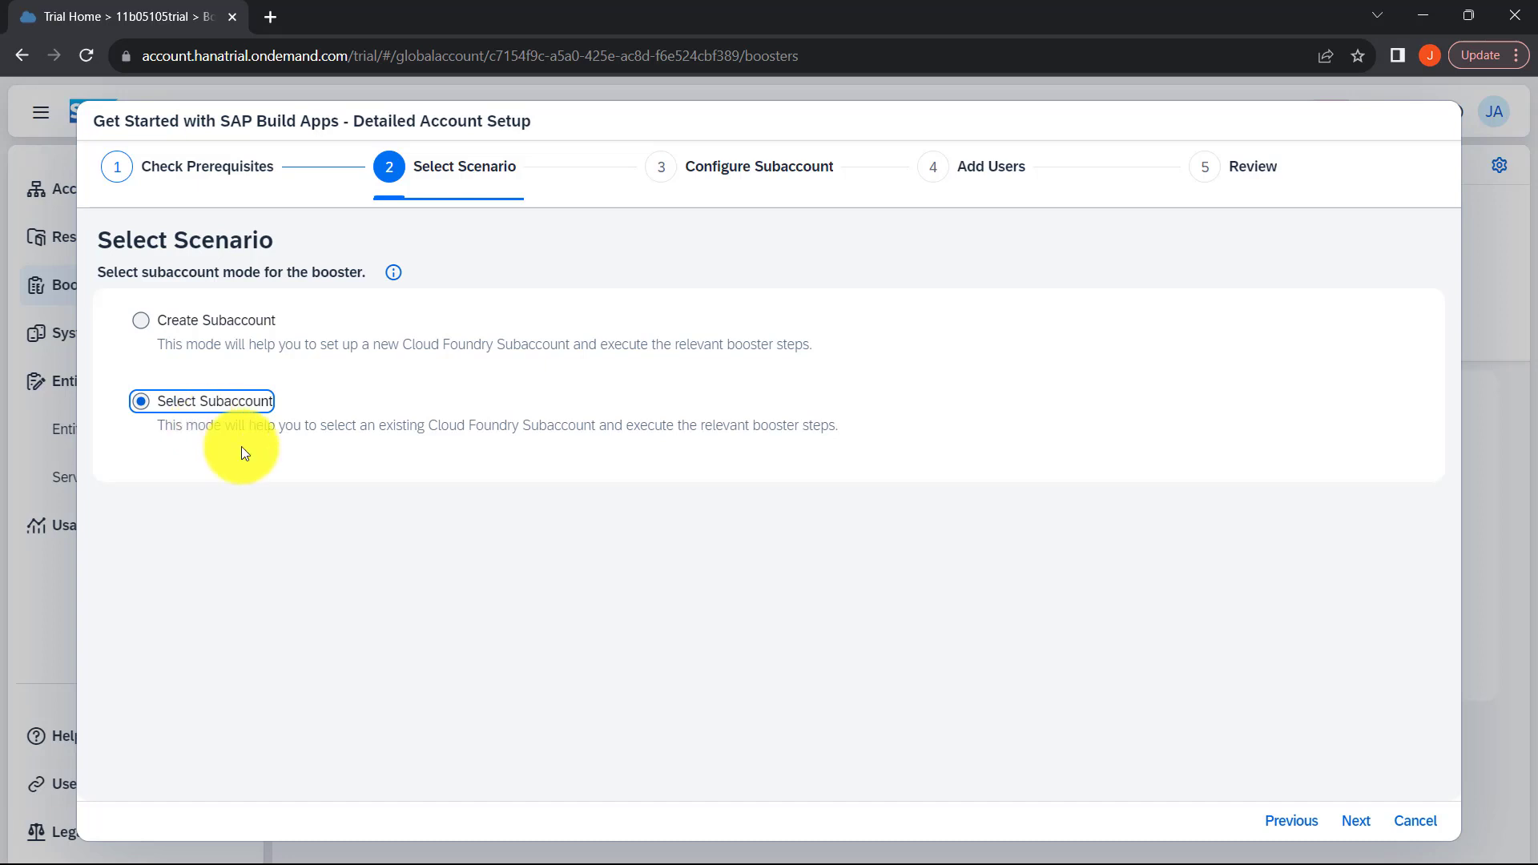
pyautogui.click(1358, 823)
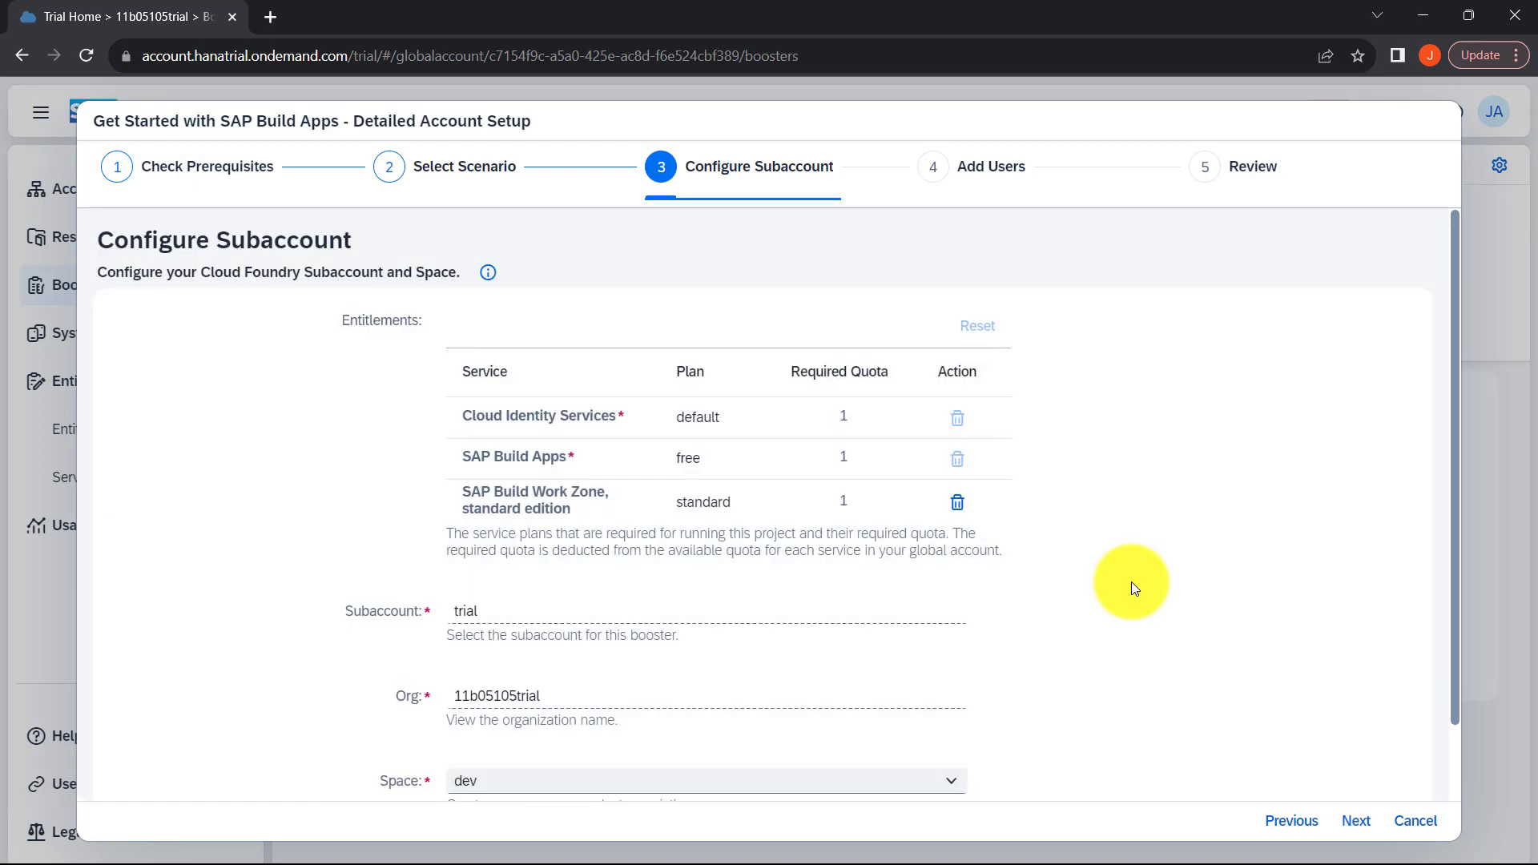
# Step: Accept the trial subaccount with the dev space and the default Add Users settings, continuing to the booster's review
pyautogui.scroll(-1, 1132, 581)
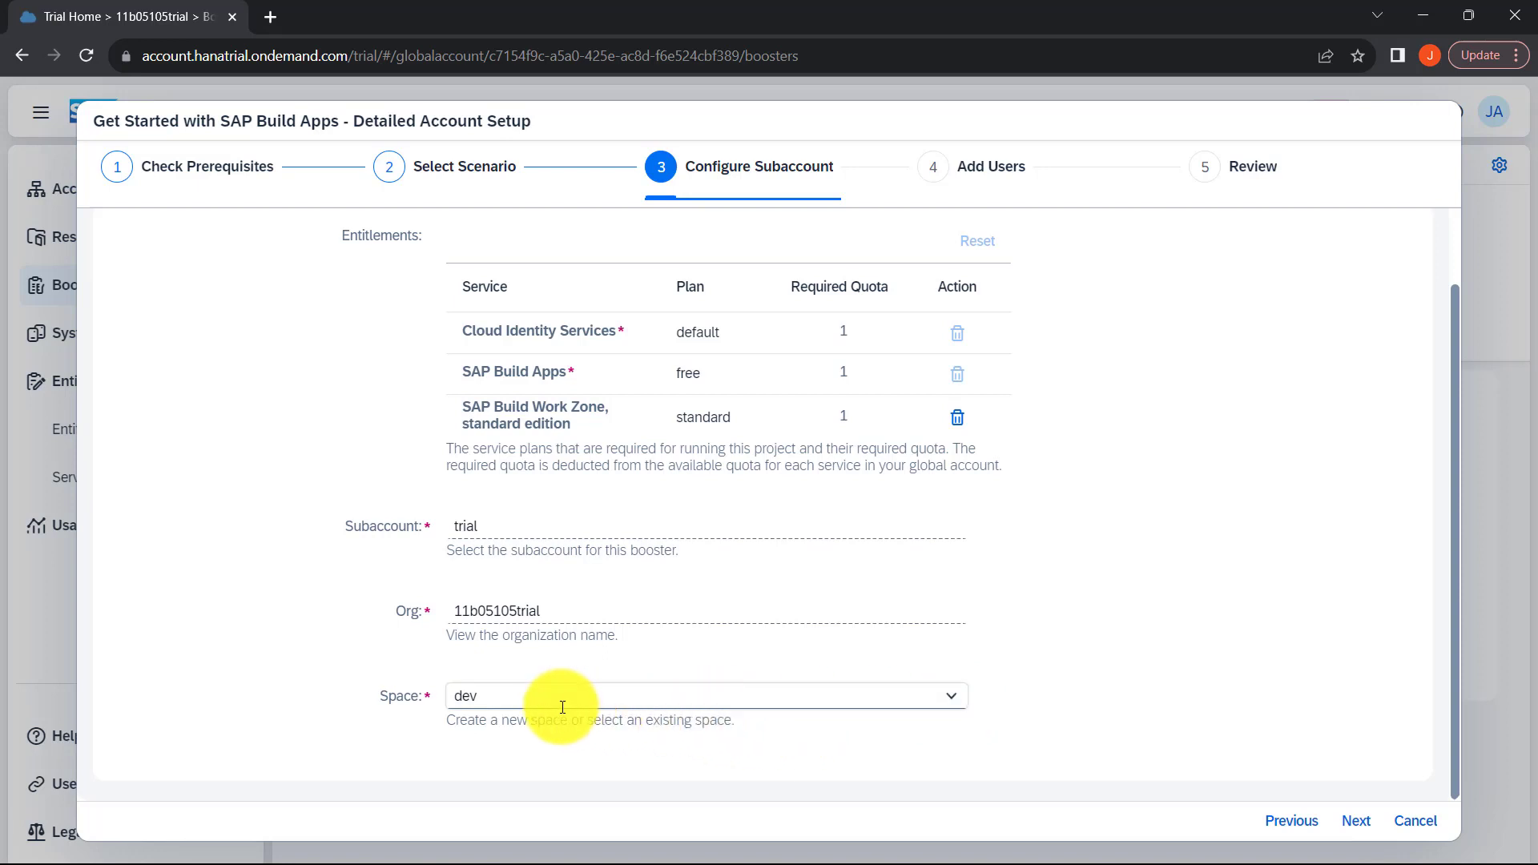
pyautogui.click(1353, 824)
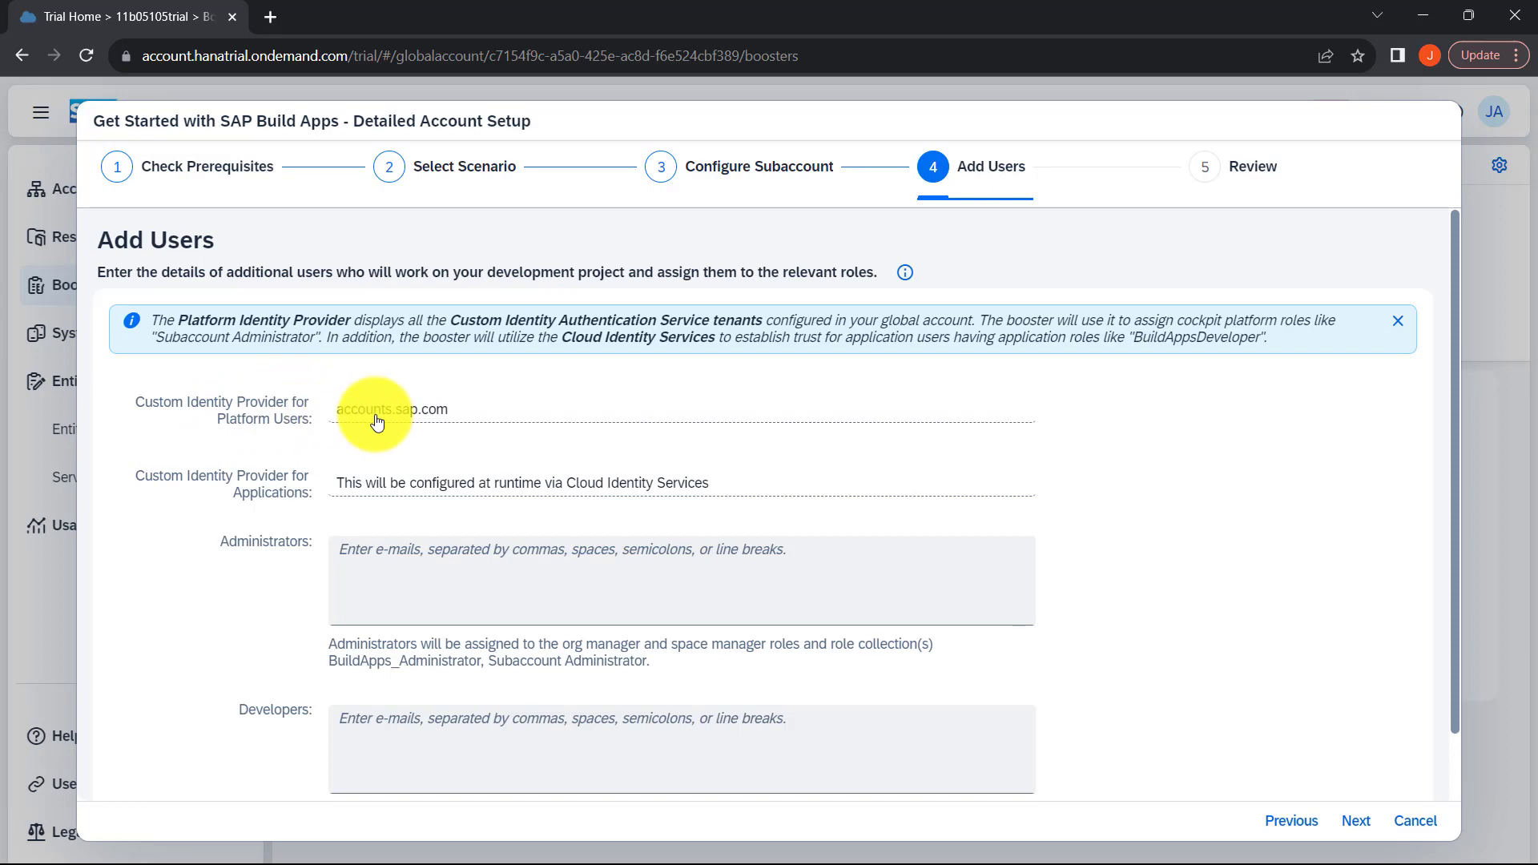
pyautogui.scroll(-2, 448, 517)
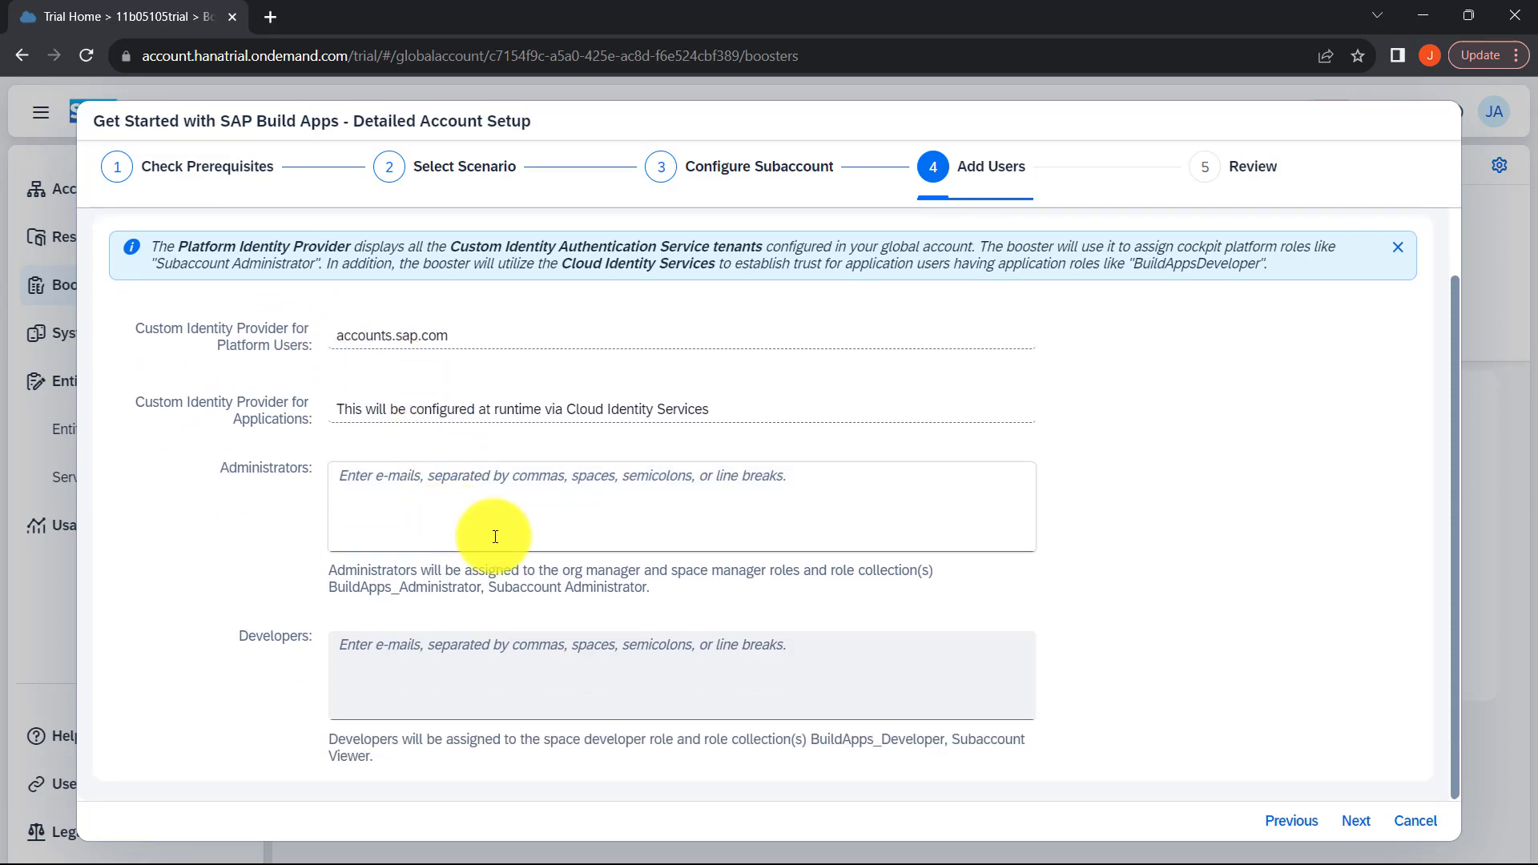
pyautogui.click(1360, 825)
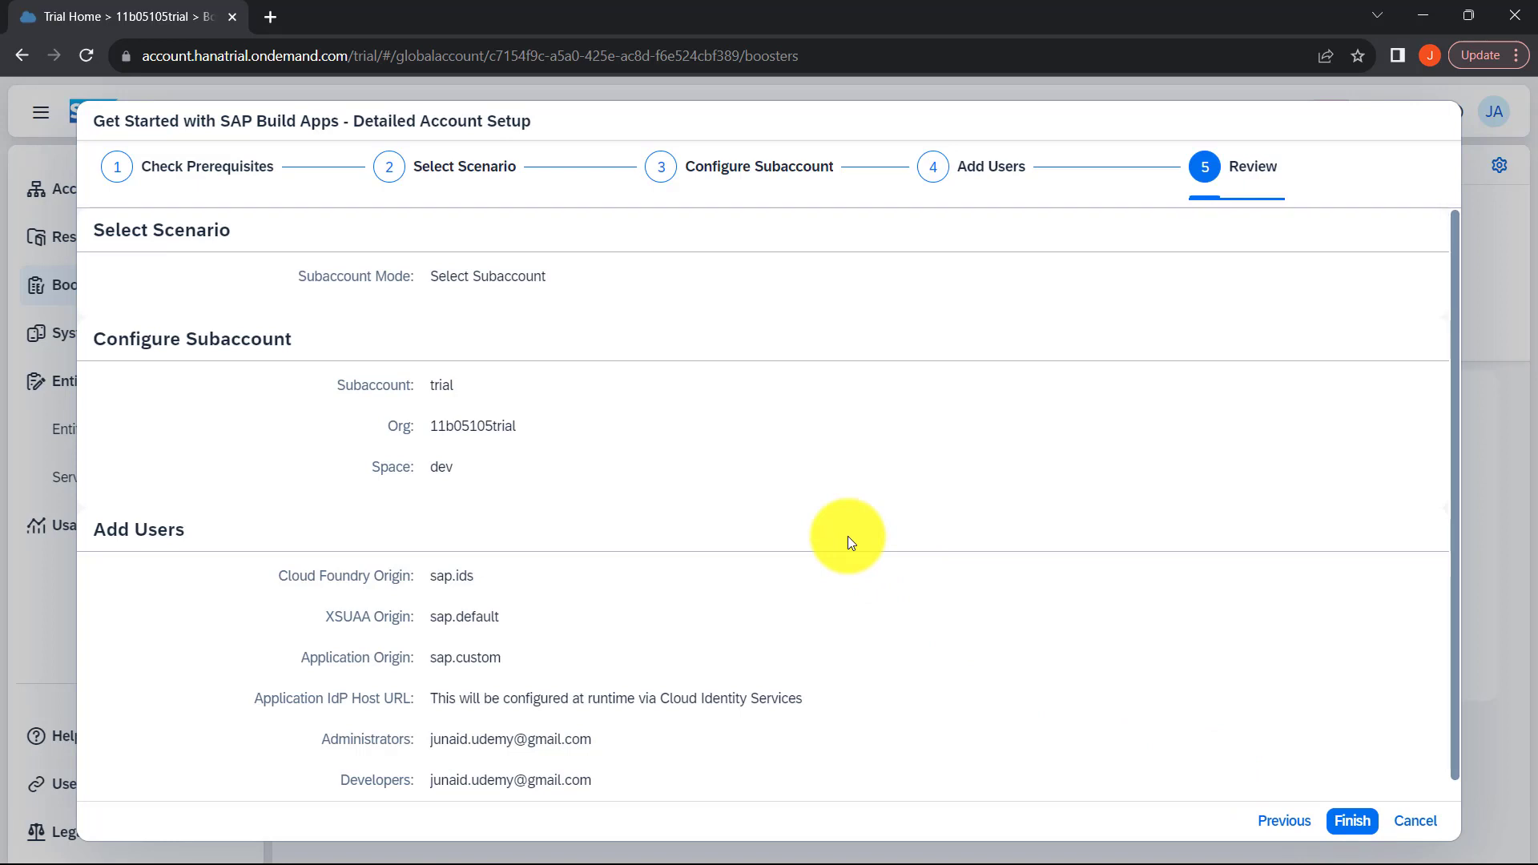
# Step: Examine the booster's review summary, including the org, space, origins, administrators and developers
pyautogui.scroll(-1, 848, 537)
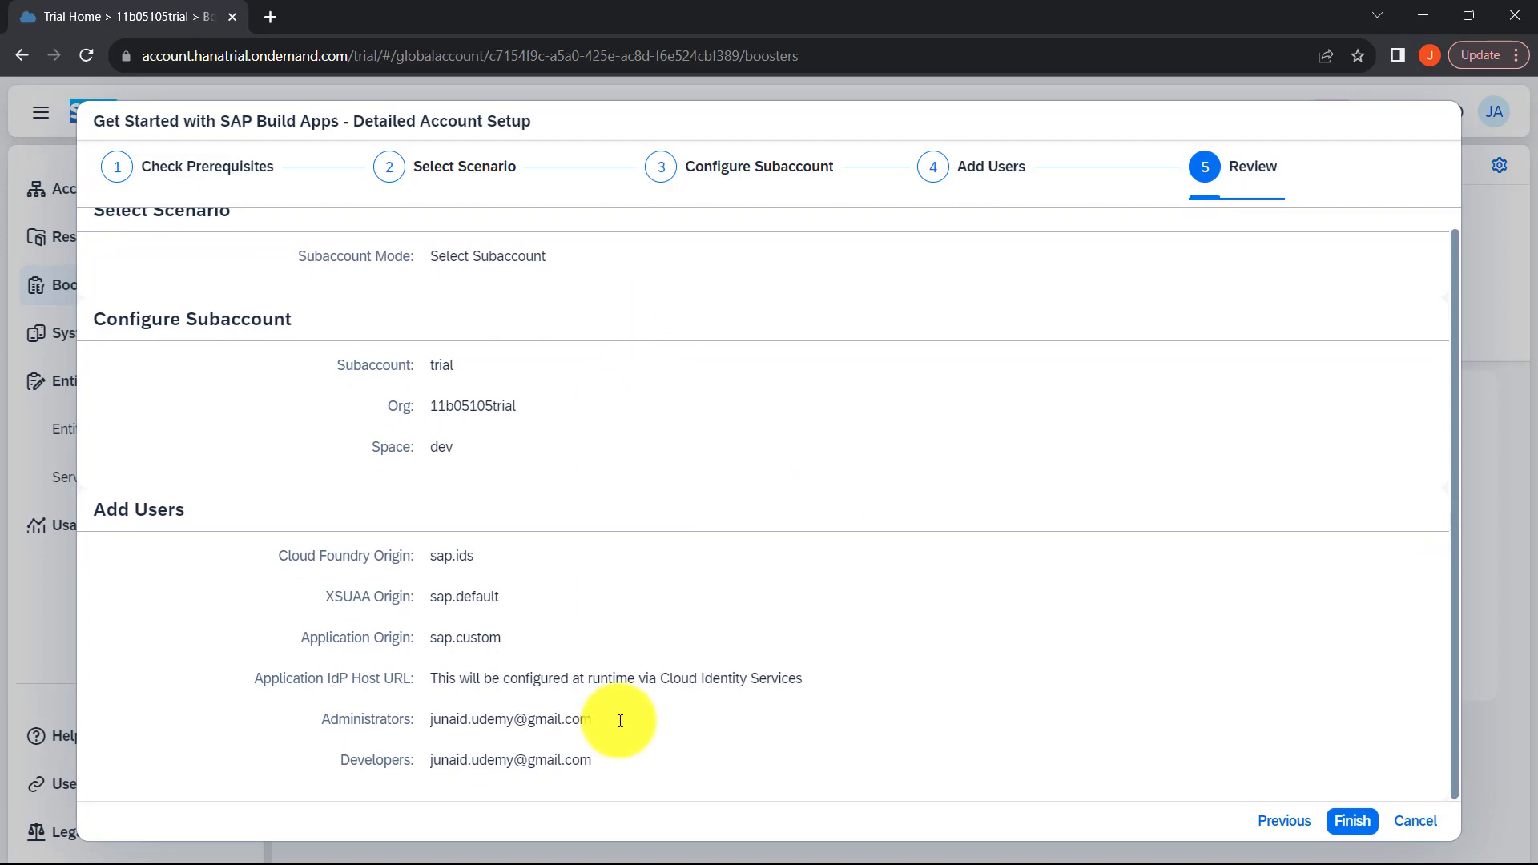
pyautogui.scroll(1, 620, 720)
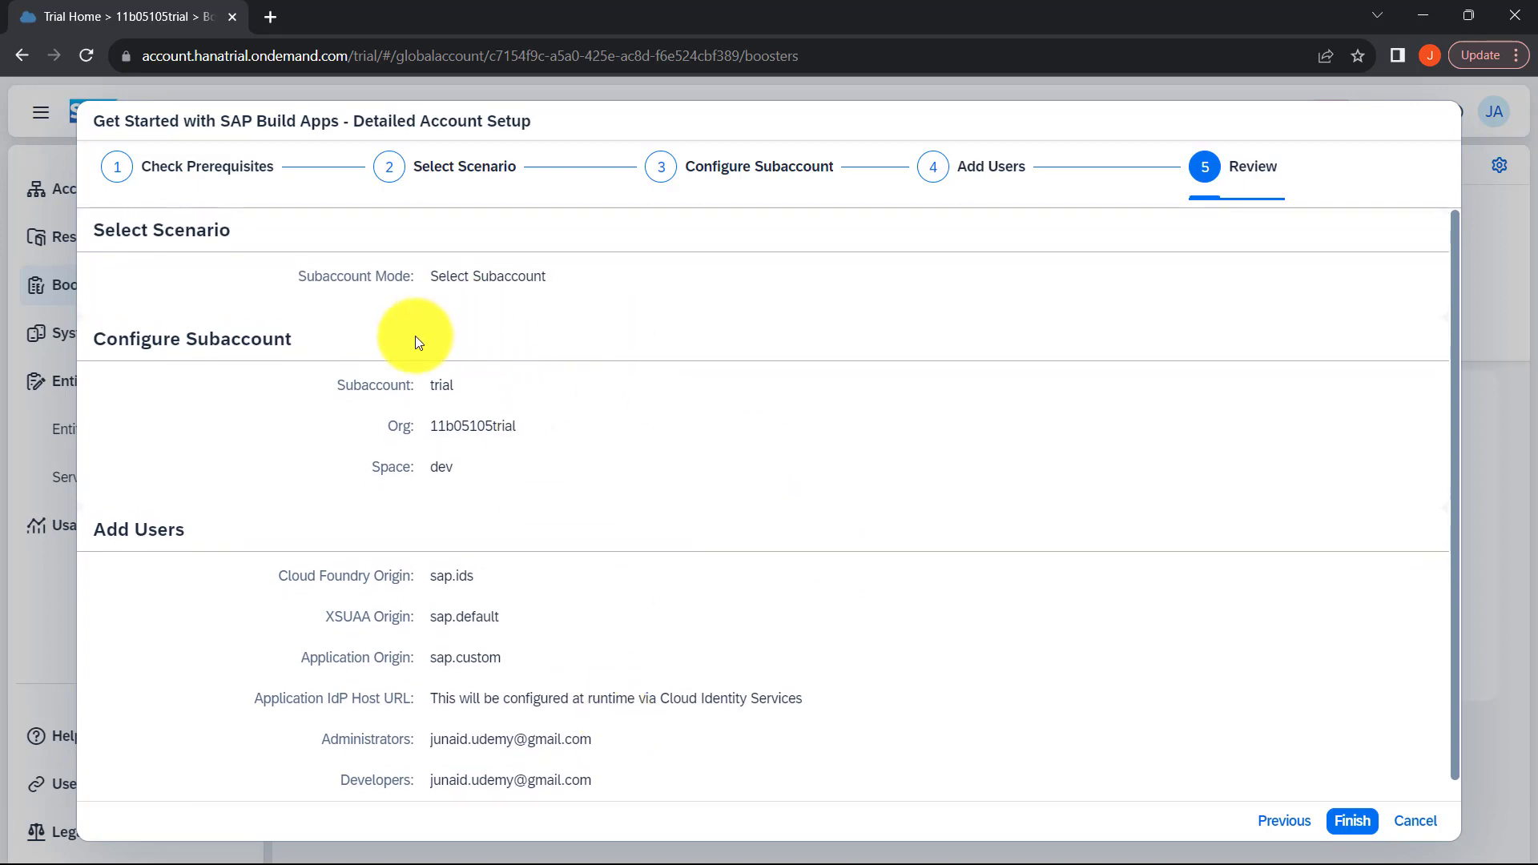
pyautogui.moveTo(437, 425); pyautogui.dragTo(579, 424)
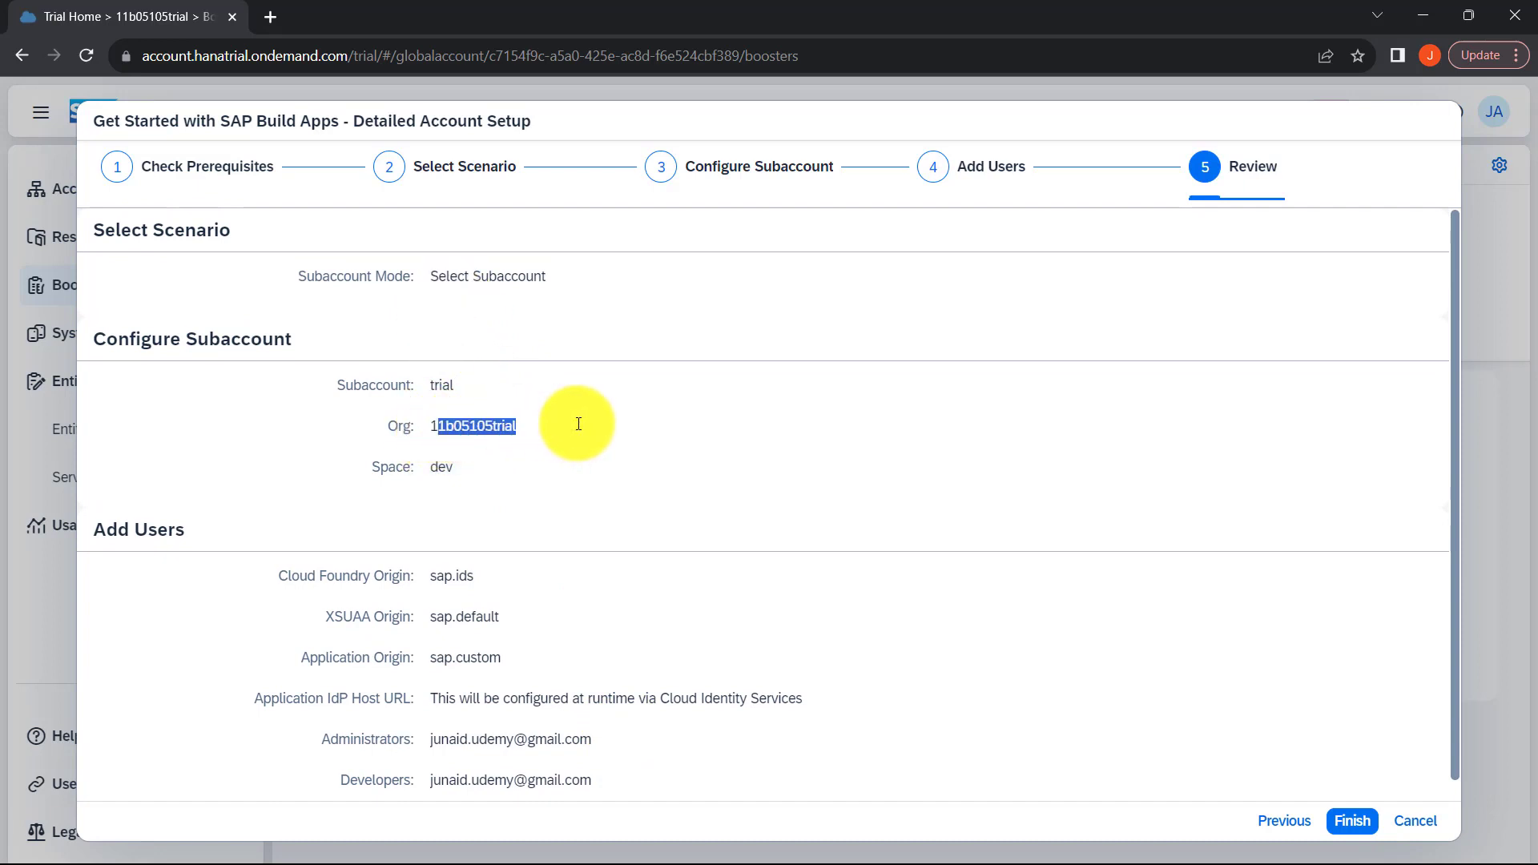
pyautogui.moveTo(423, 469); pyautogui.dragTo(462, 481)
pyautogui.scroll(-1, 473, 498)
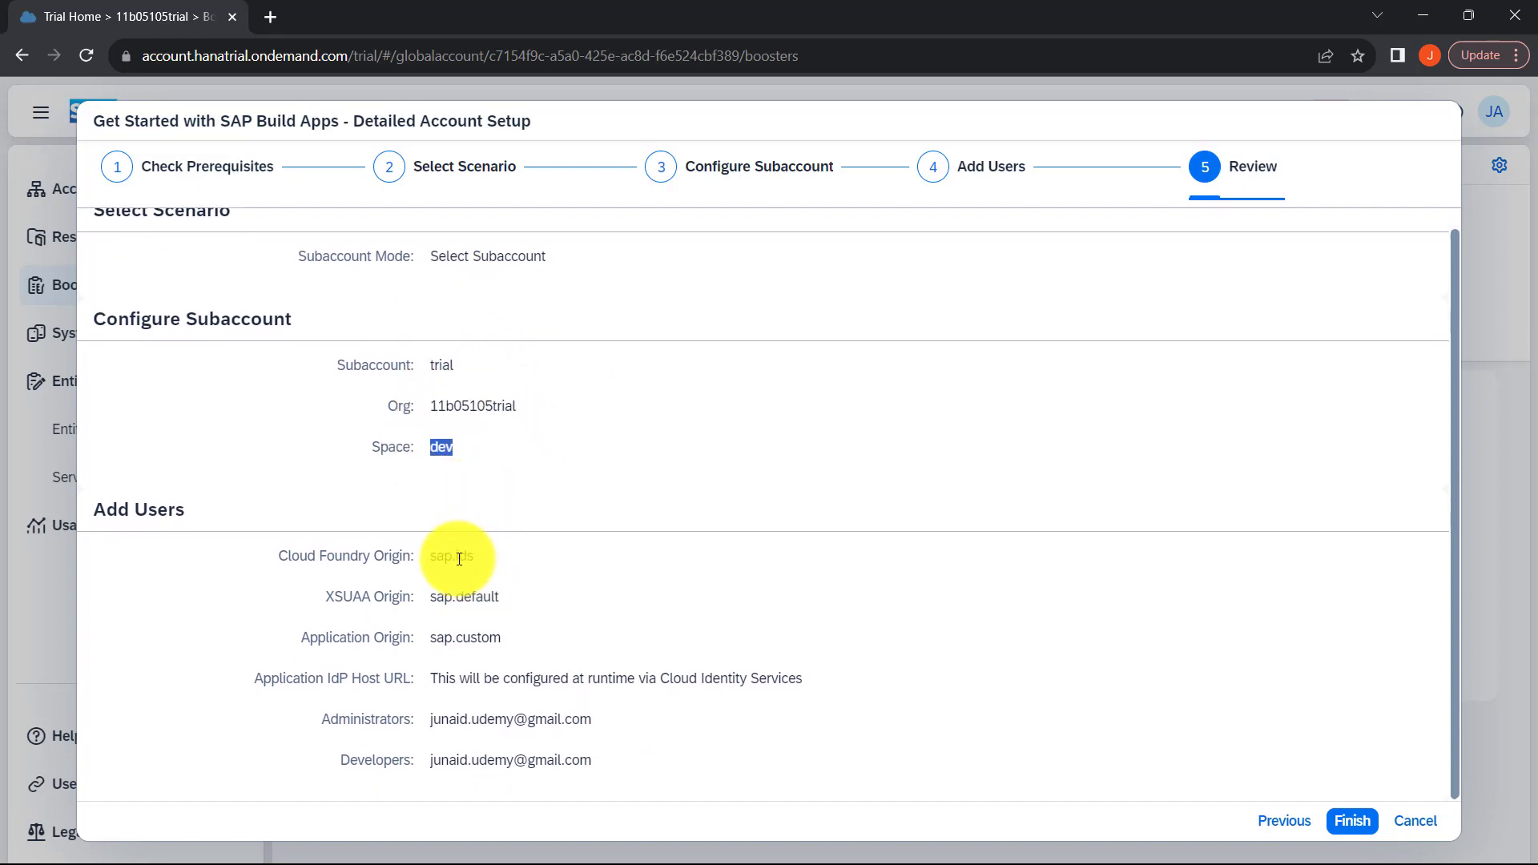
pyautogui.moveTo(446, 556); pyautogui.dragTo(497, 769)
pyautogui.click(648, 764)
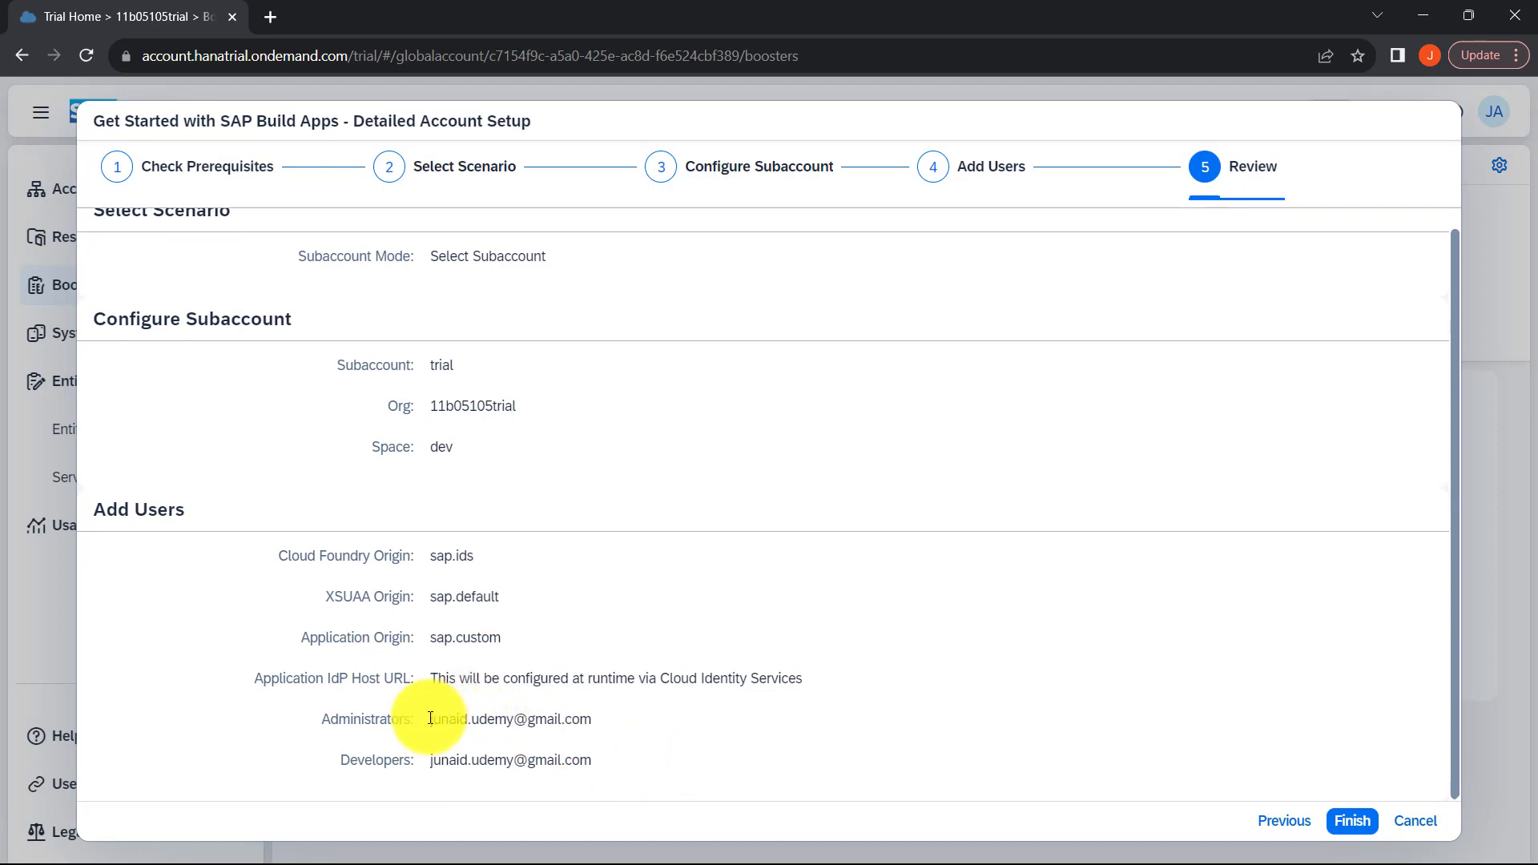
pyautogui.moveTo(430, 718); pyautogui.dragTo(590, 723)
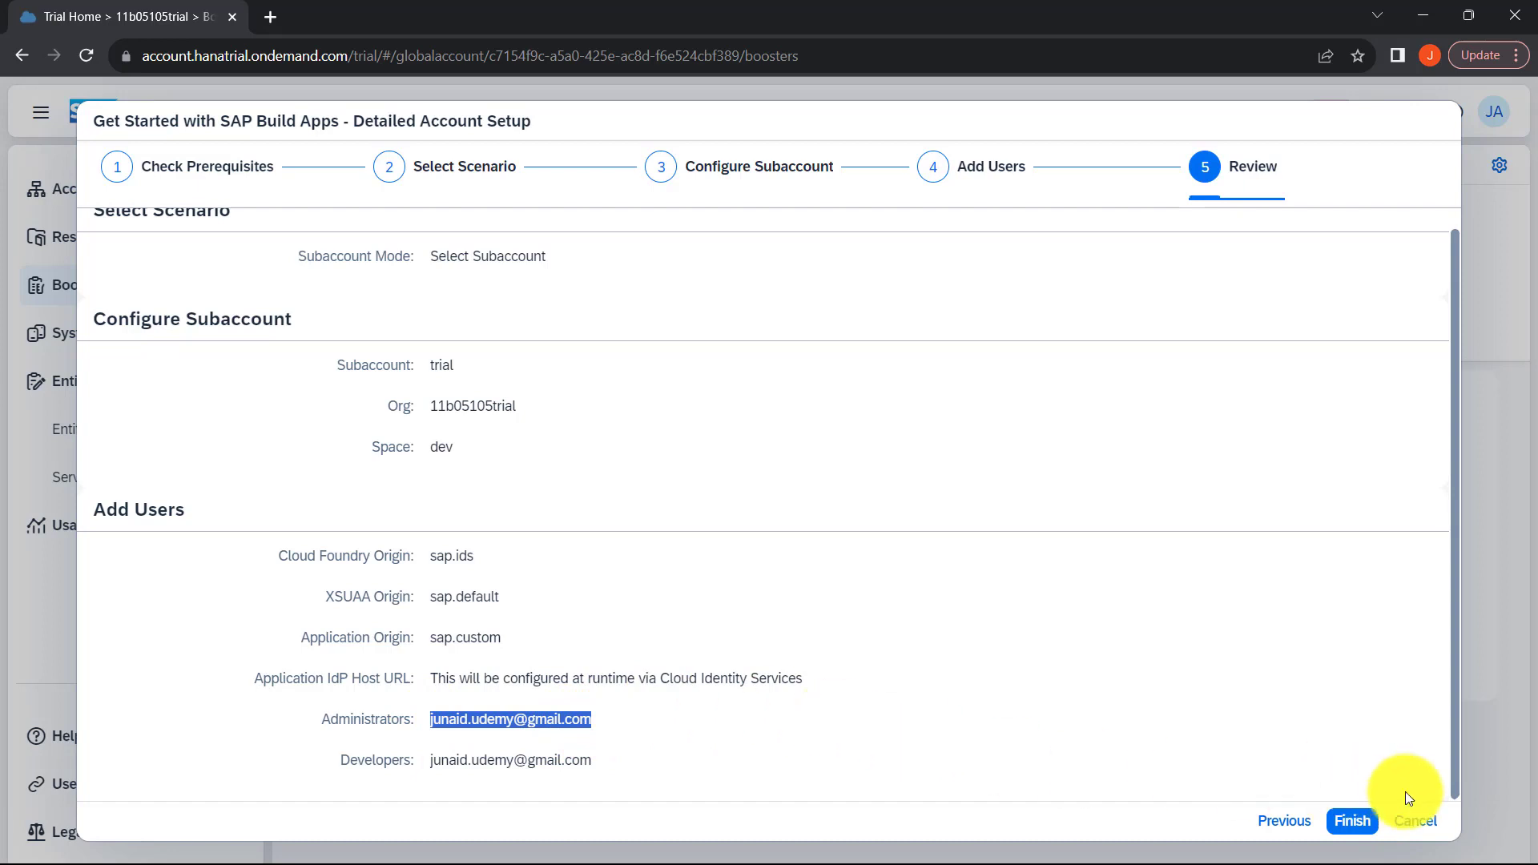
# Step: Finish the booster setup and navigate to the overview of the prepared subaccount
pyautogui.click(1353, 823)
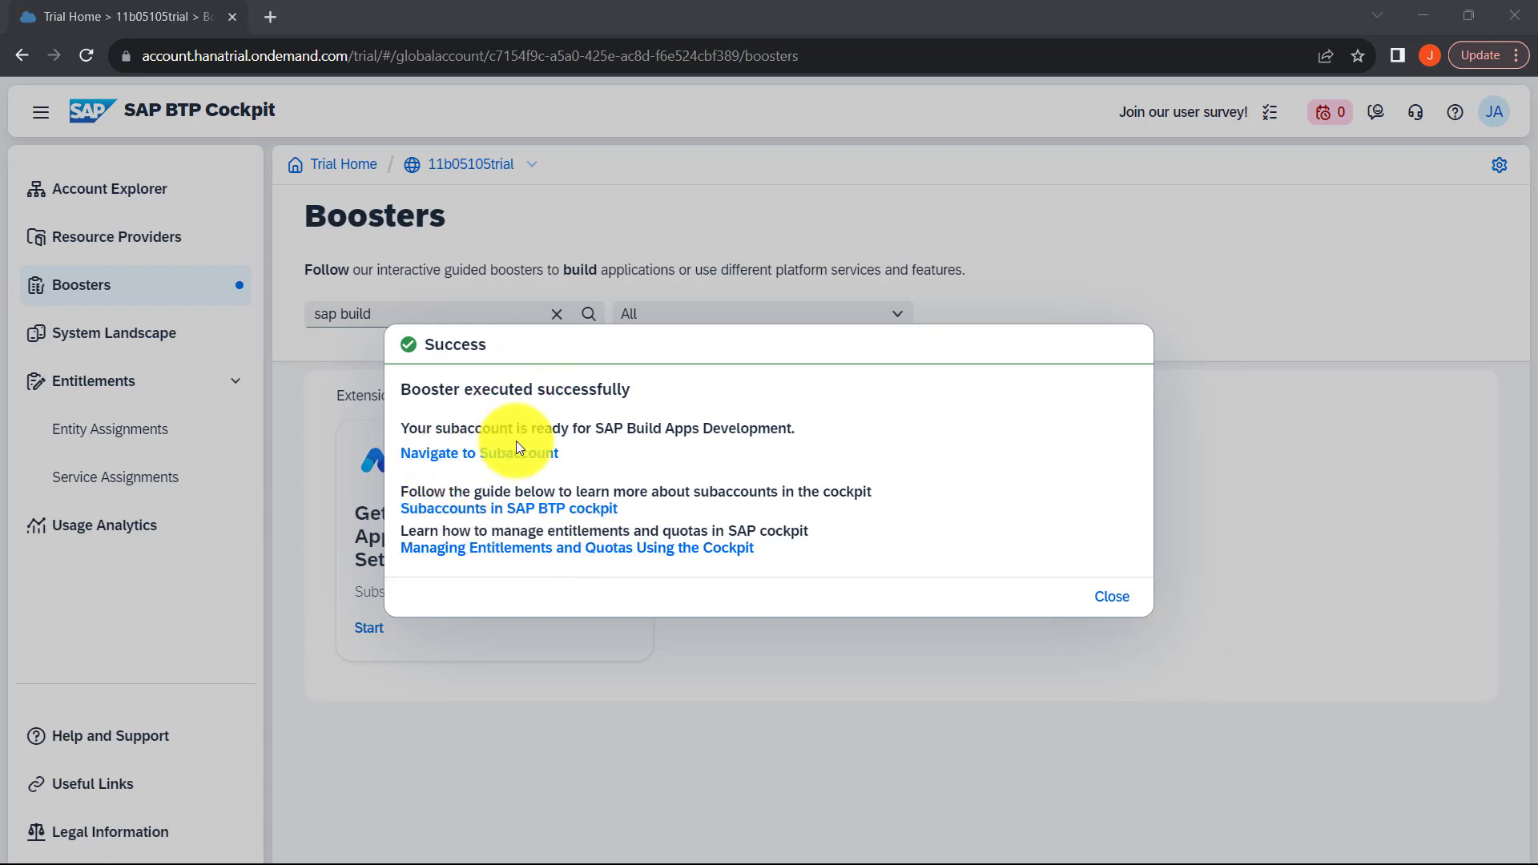
pyautogui.click(478, 454)
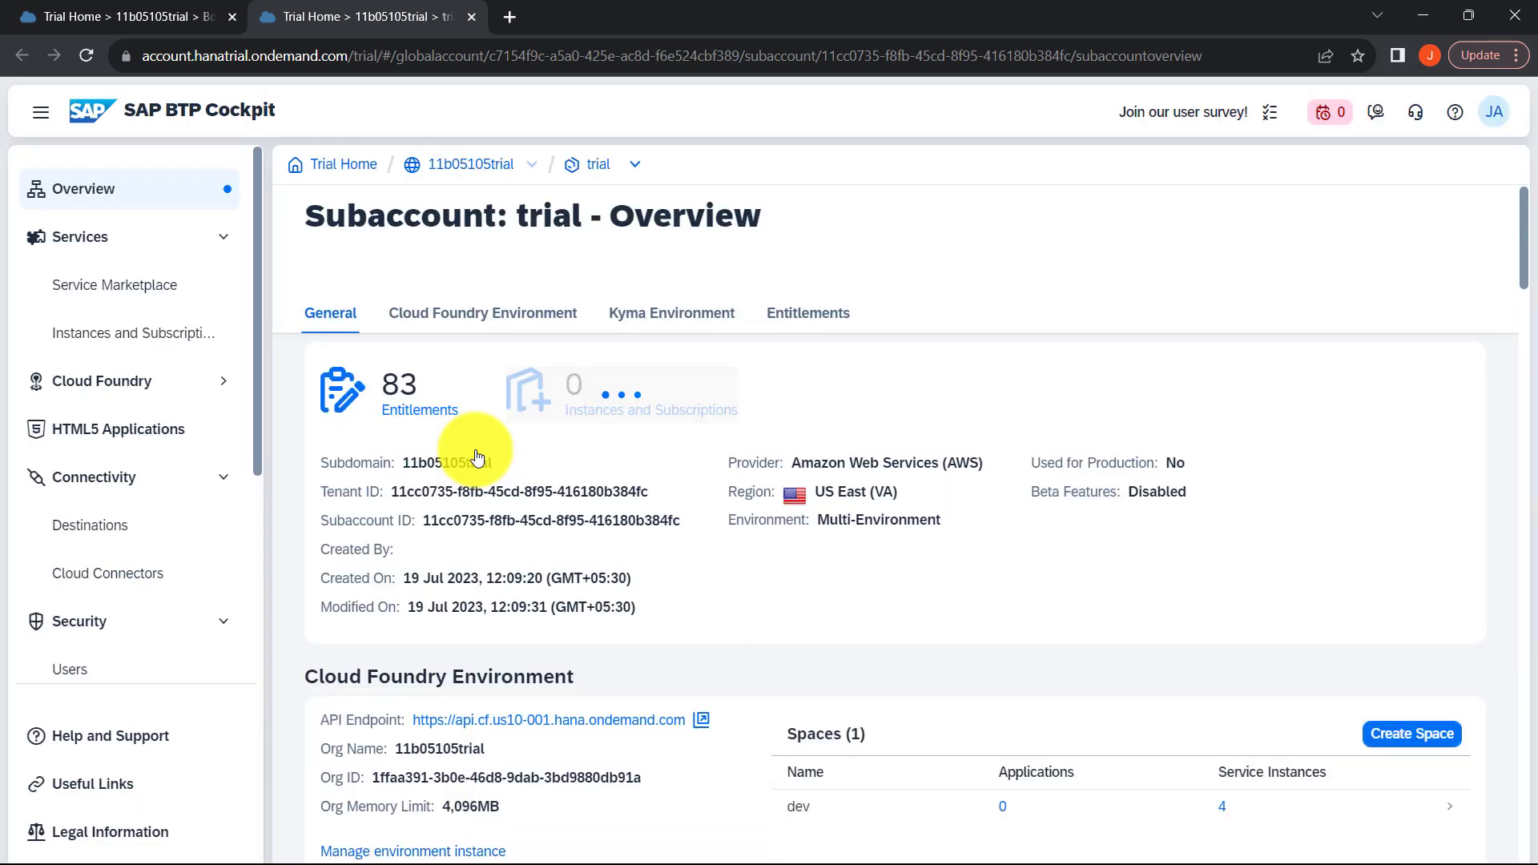
pyautogui.scroll(-5, 585, 508)
pyautogui.scroll(5, 587, 508)
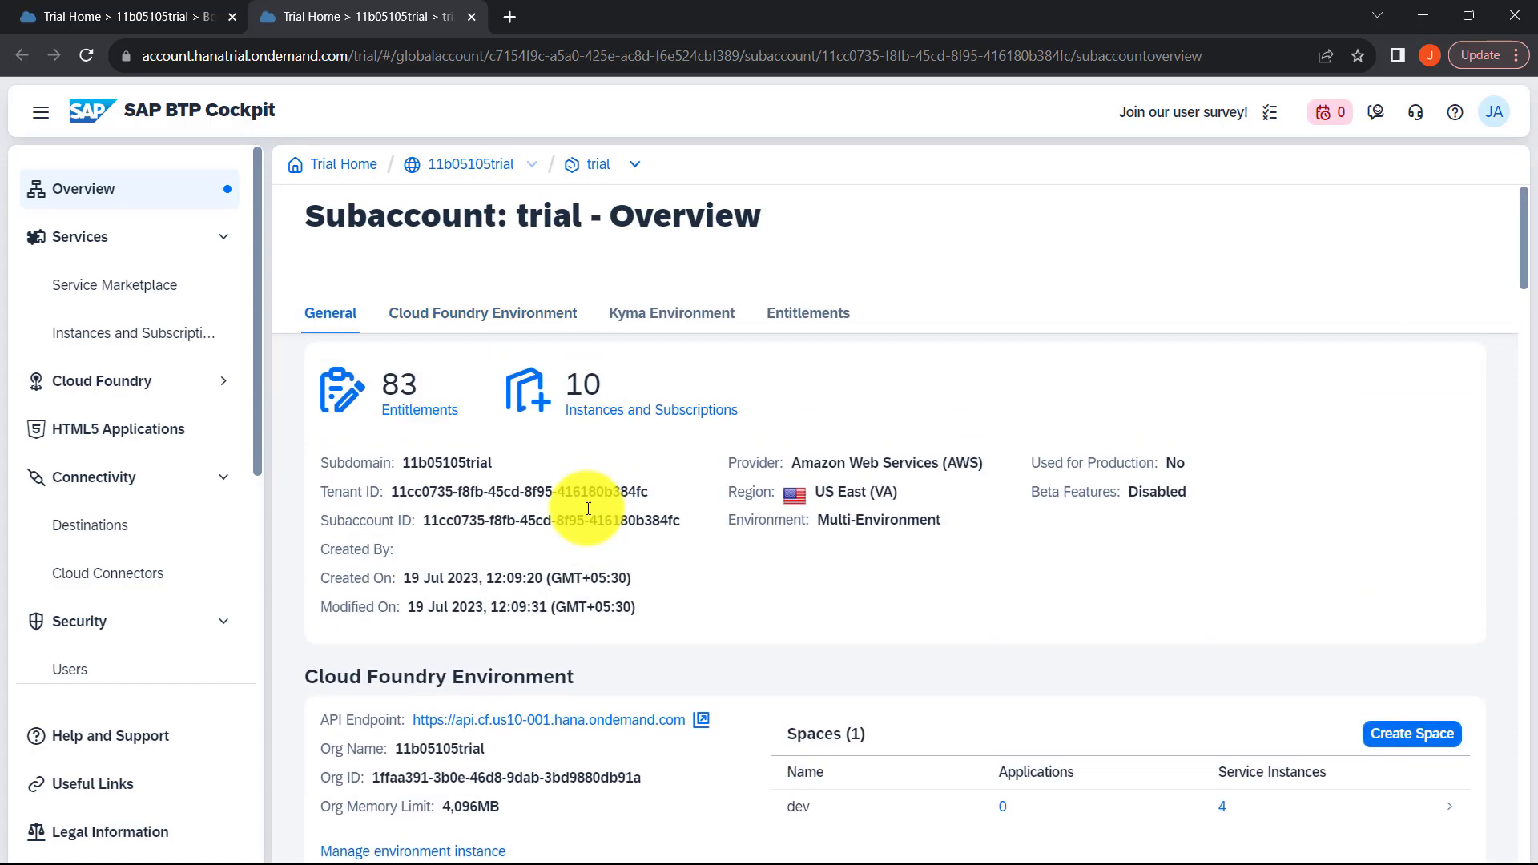
# Step: Open the subaccount's Instances and Subscriptions and look through the subscribed applications and service instances
pyautogui.click(173, 342)
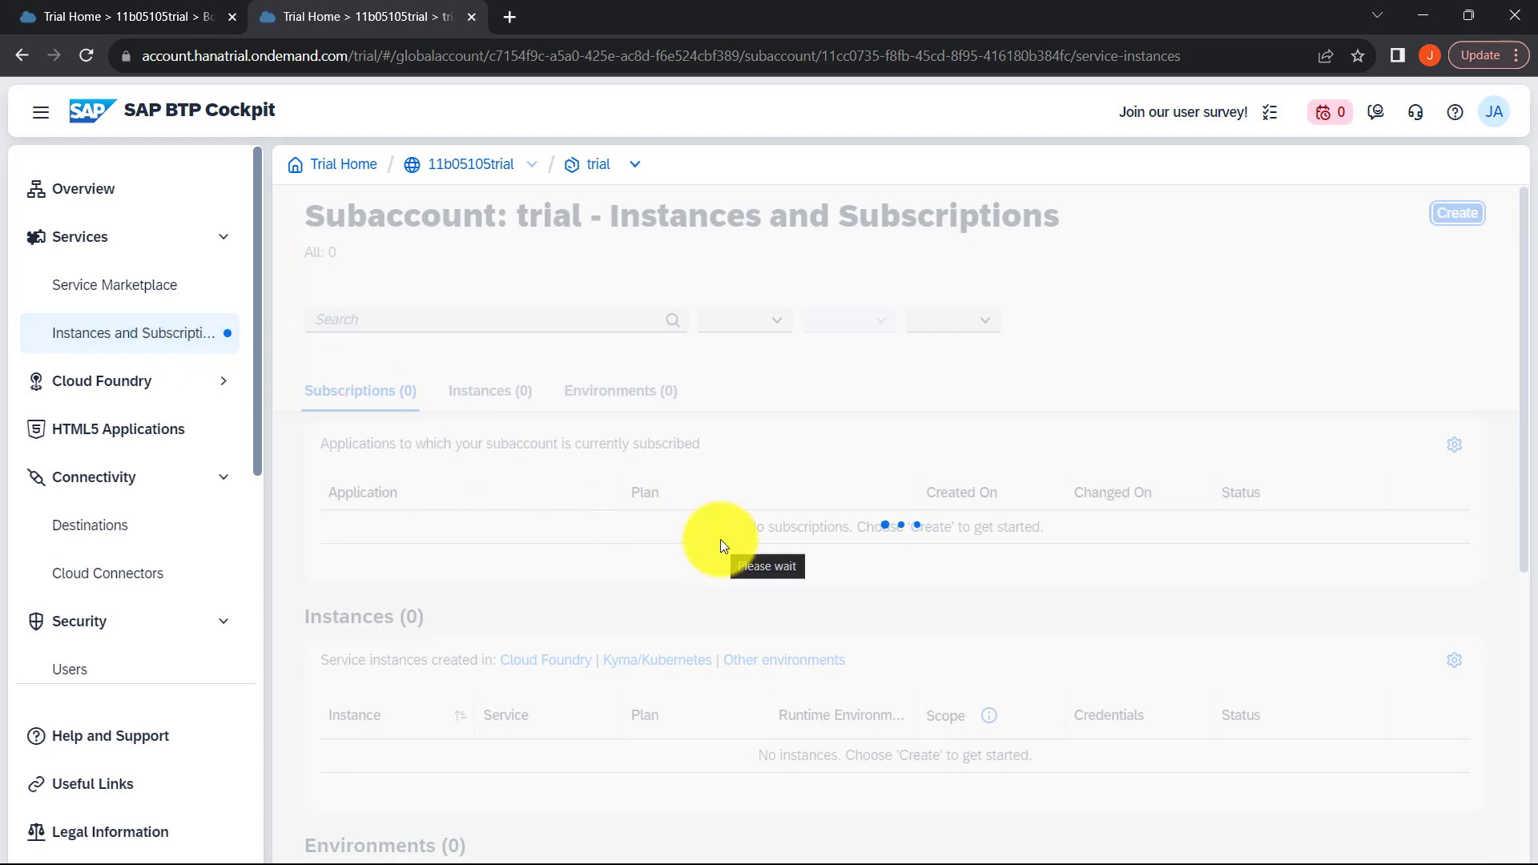
pyautogui.scroll(-2, 720, 540)
pyautogui.scroll(1, 720, 540)
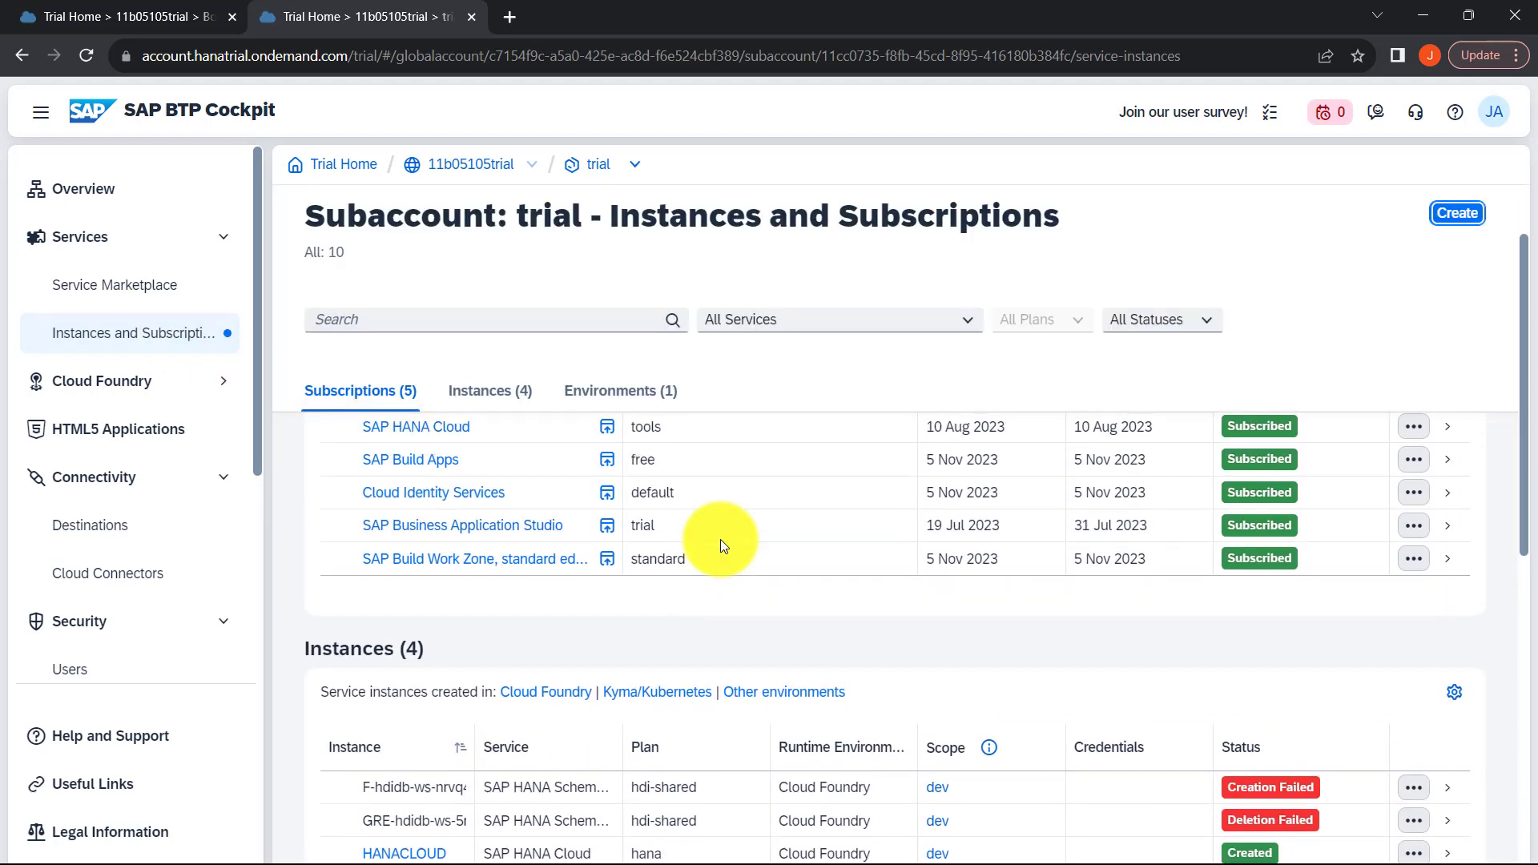
pyautogui.scroll(1, 720, 540)
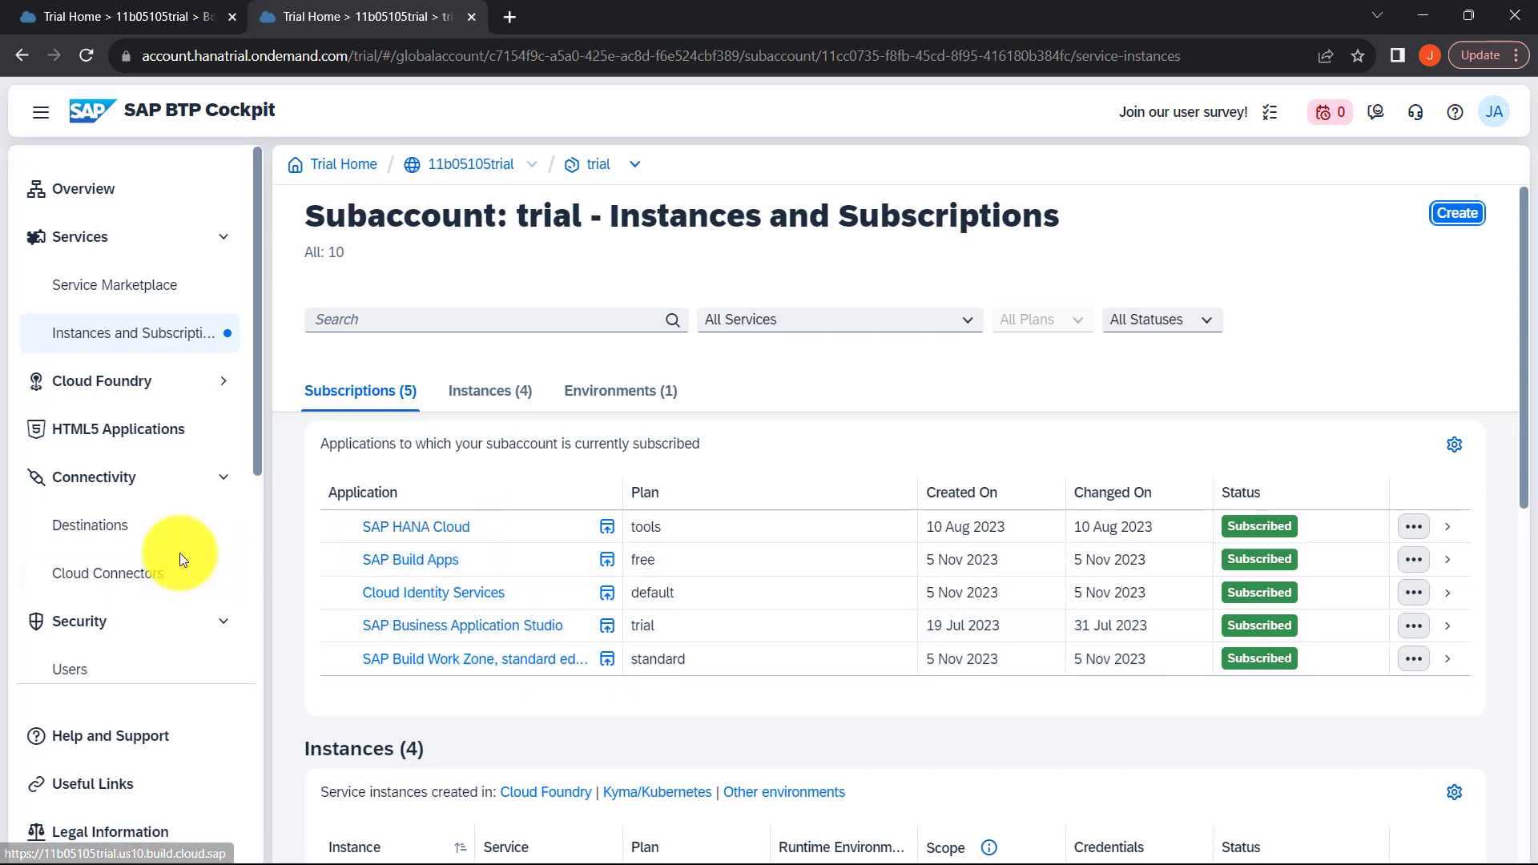
# Step: Open the subaccount's user from the Custom IAS tenant and view the role collections assigned to it
pyautogui.scroll(-3, 179, 552)
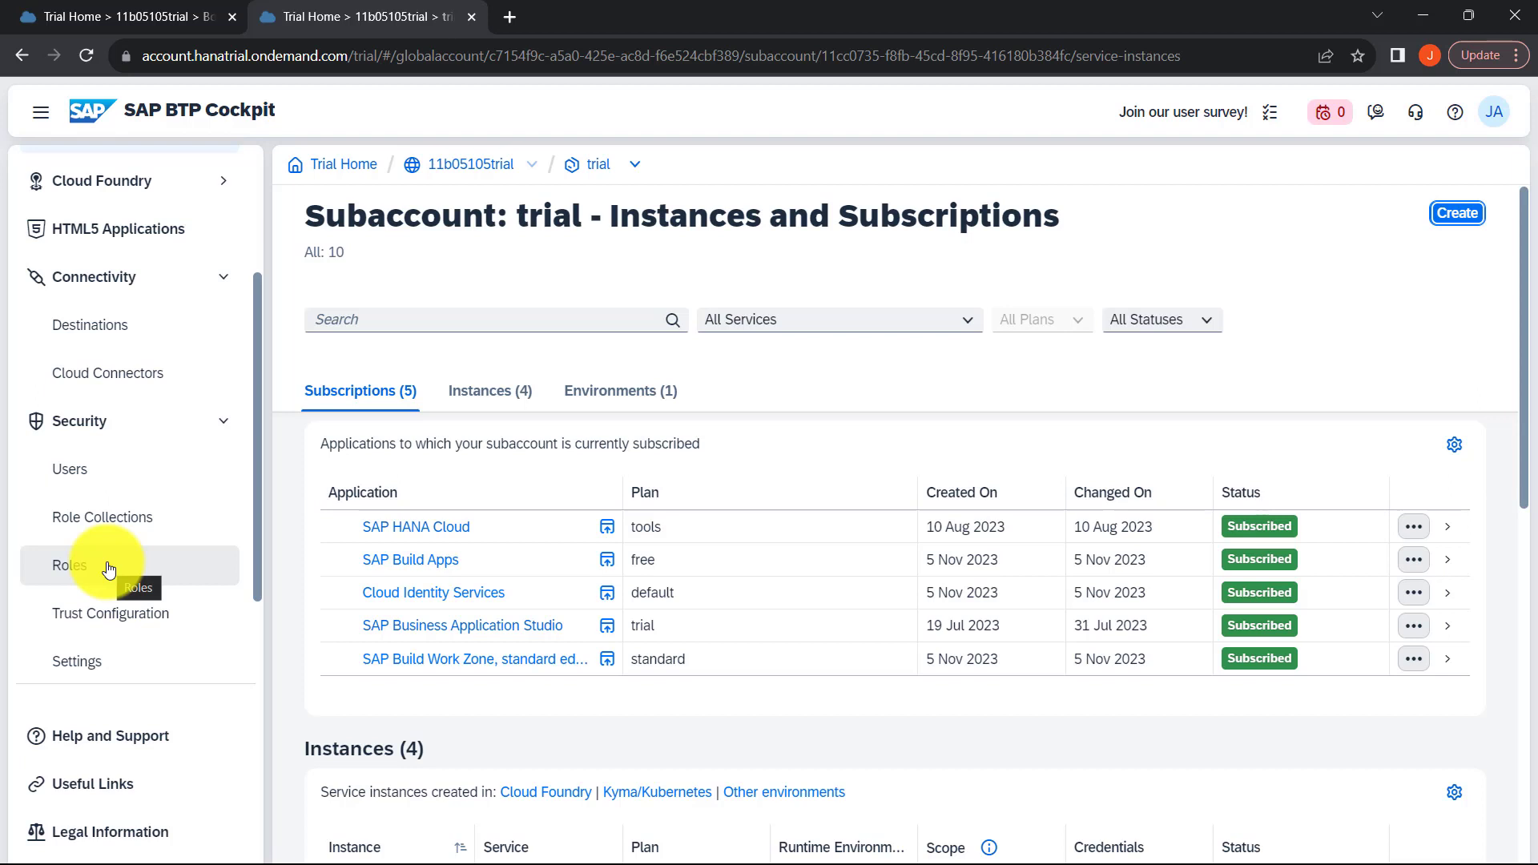
pyautogui.click(116, 471)
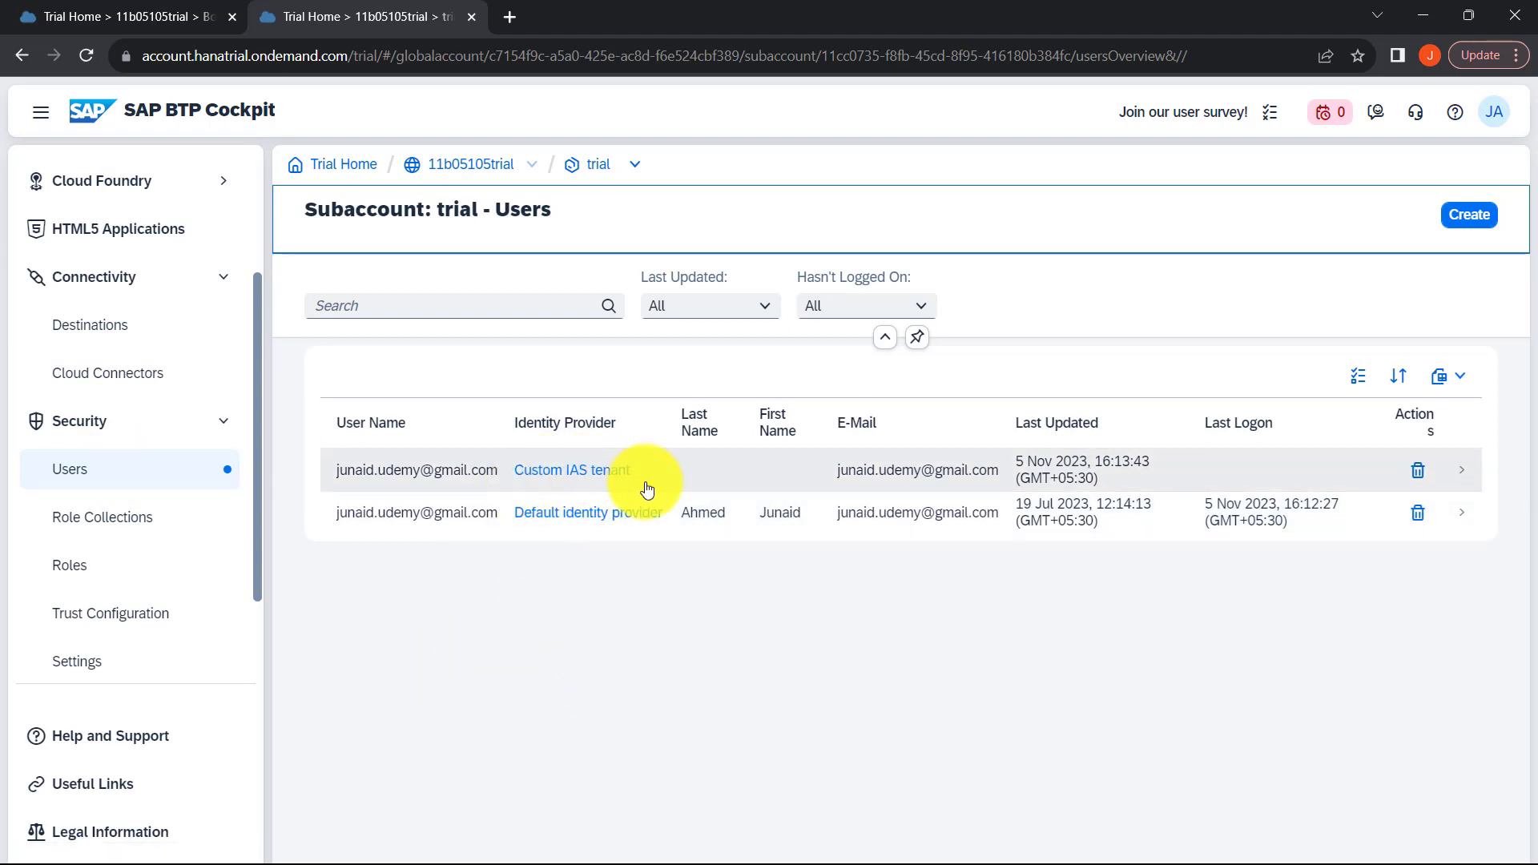
pyautogui.click(393, 477)
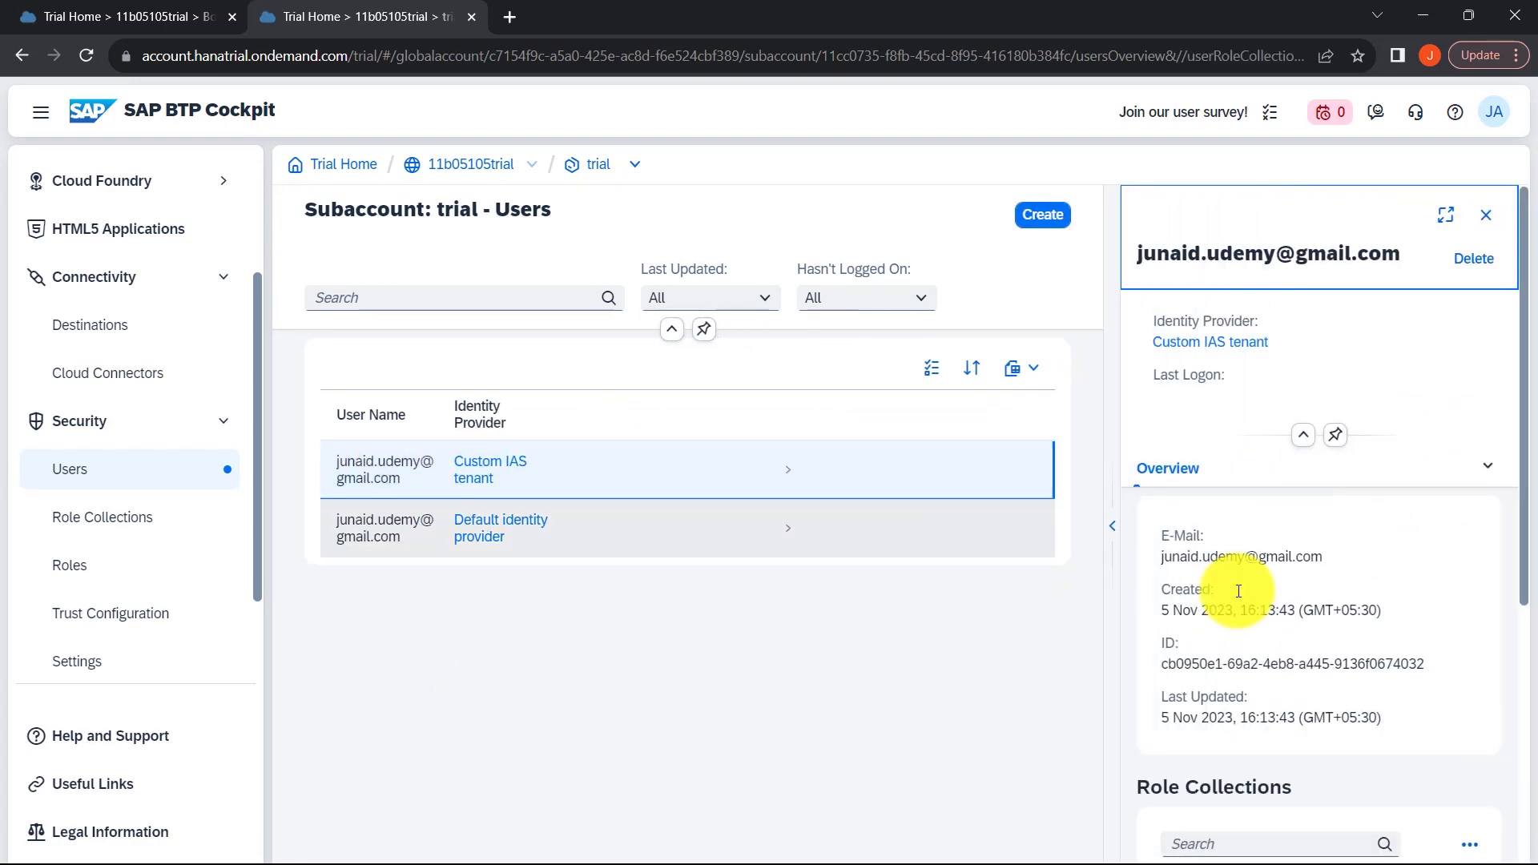
pyautogui.scroll(-5, 1349, 597)
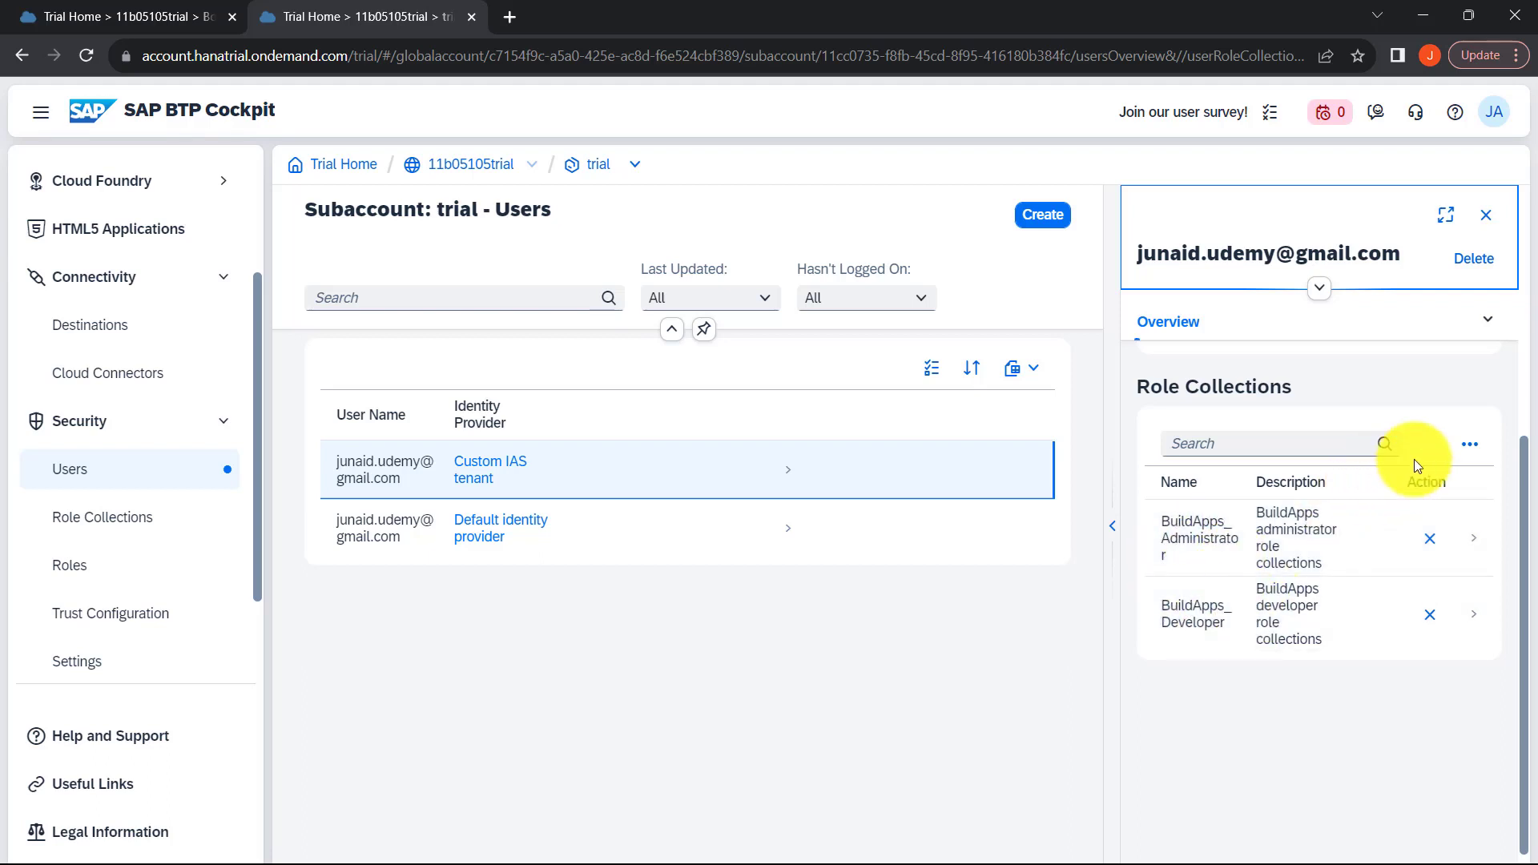
# Step: Open role collection assignment for the Custom IAS tenant user and browse the available role collections
pyautogui.click(1471, 456)
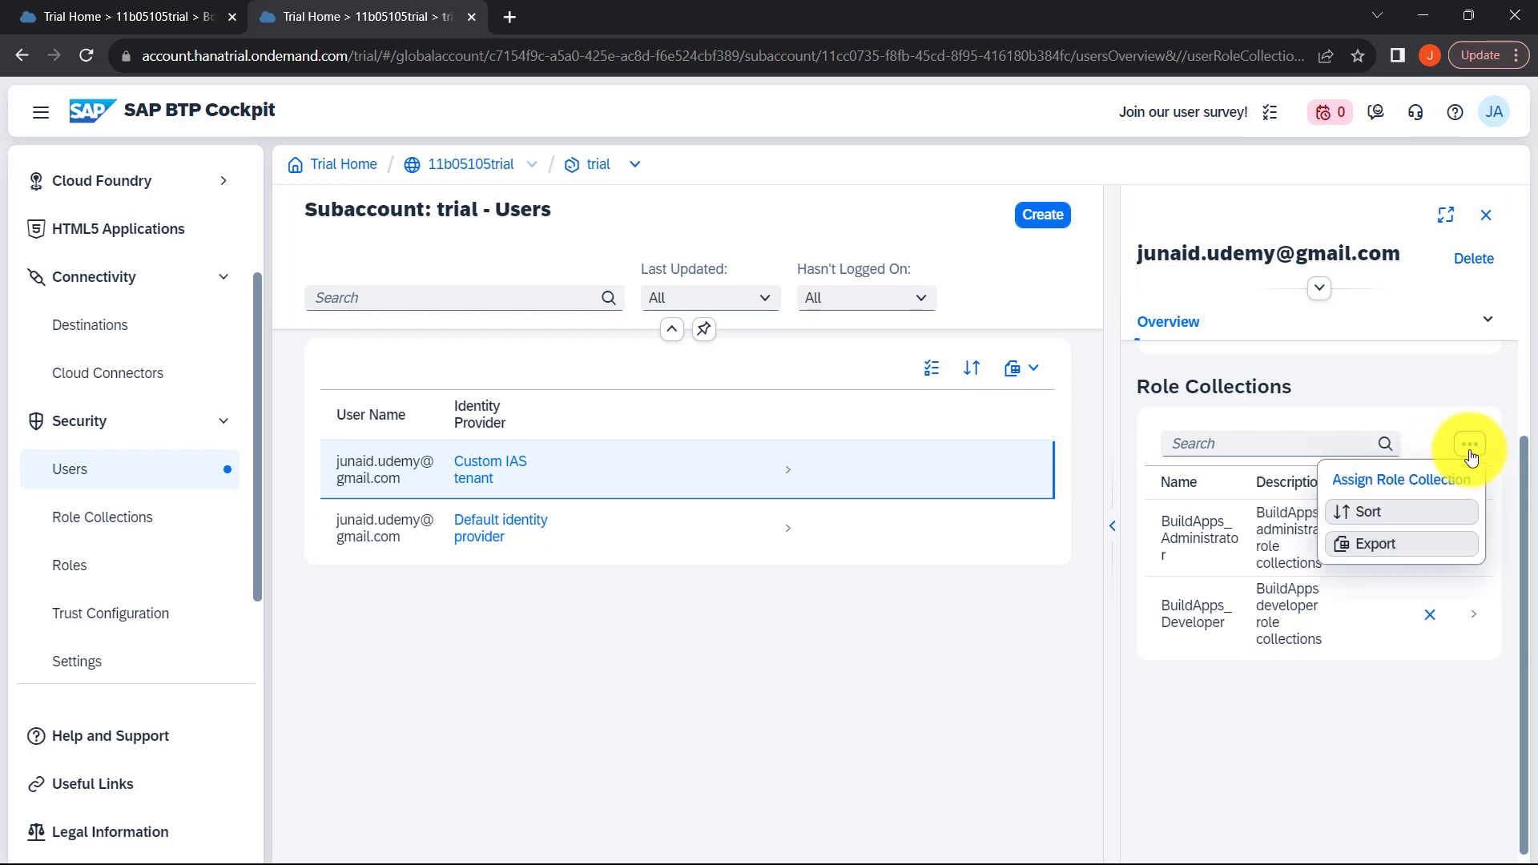
pyautogui.click(1410, 486)
pyautogui.scroll(-10, 549, 539)
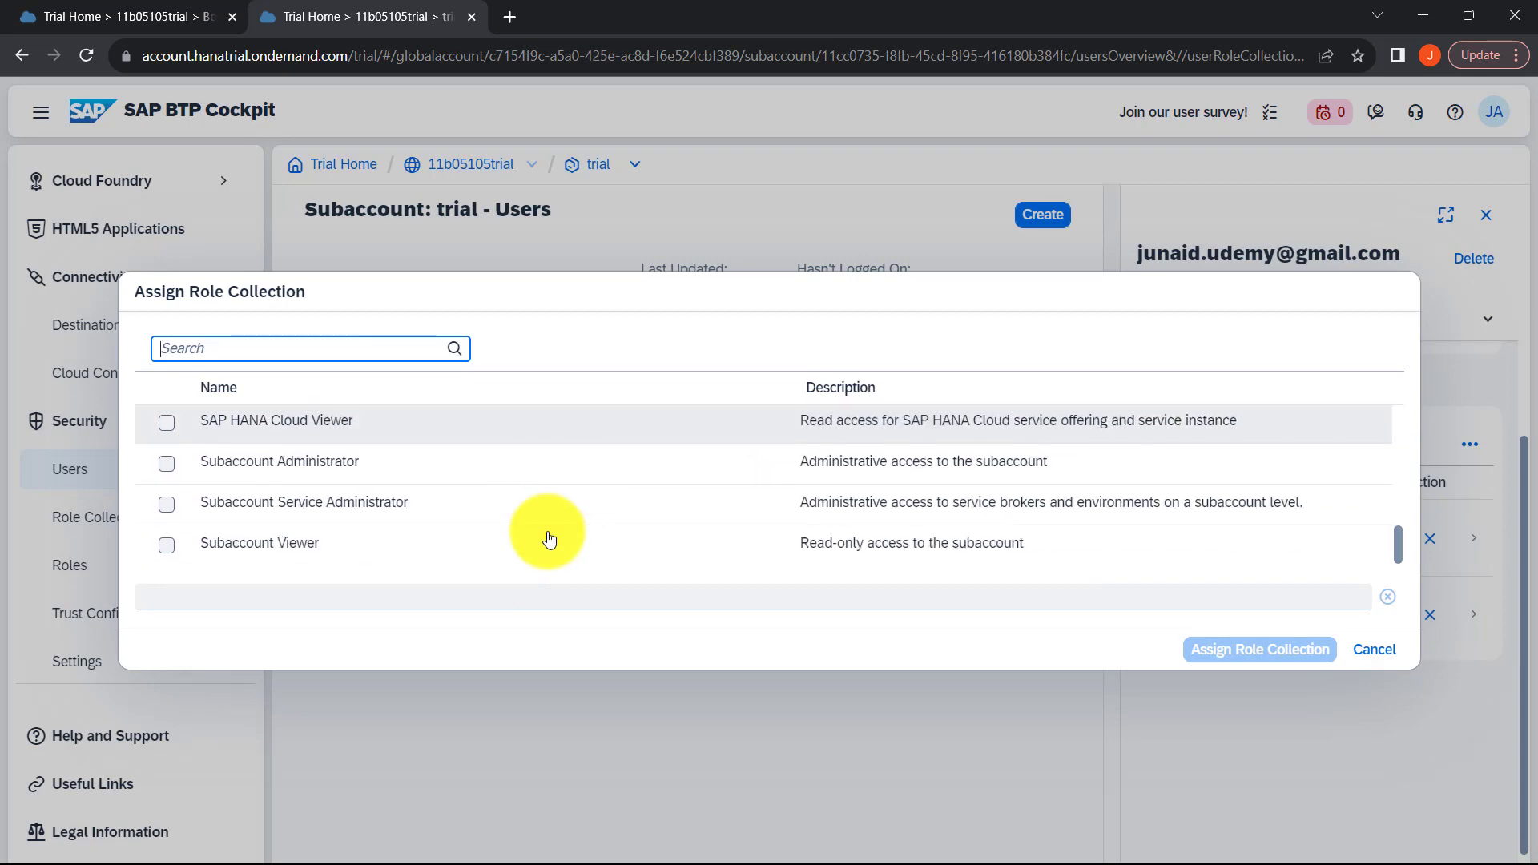
pyautogui.scroll(10, 549, 538)
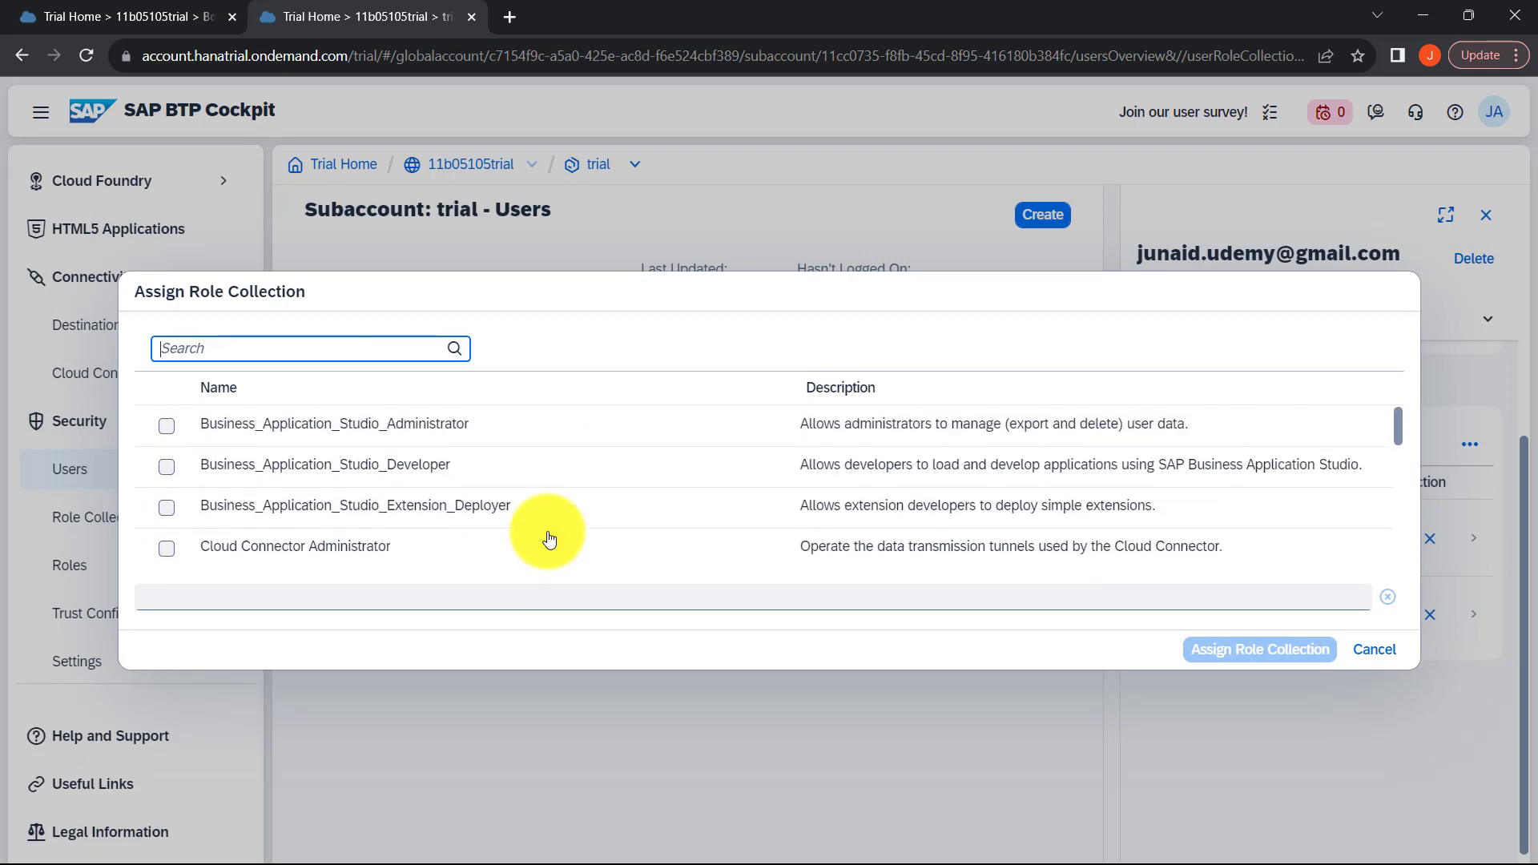
pyautogui.scroll(-5, 549, 539)
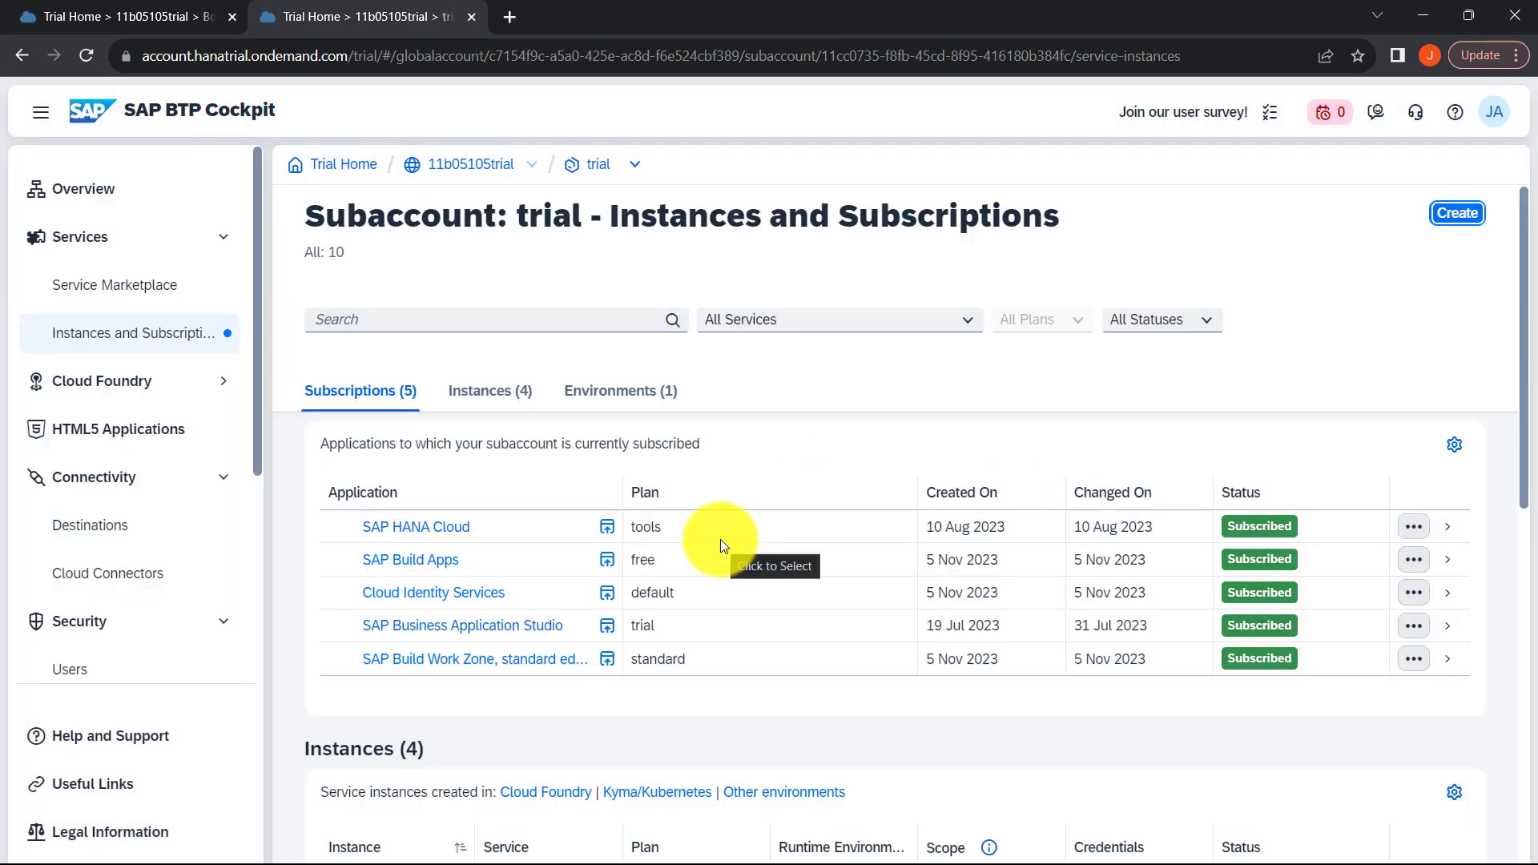
# Step: Look over the subaccount's subscriptions and instances again, and bring the Security entries into view
pyautogui.scroll(-3, 720, 540)
pyautogui.scroll(1, 719, 540)
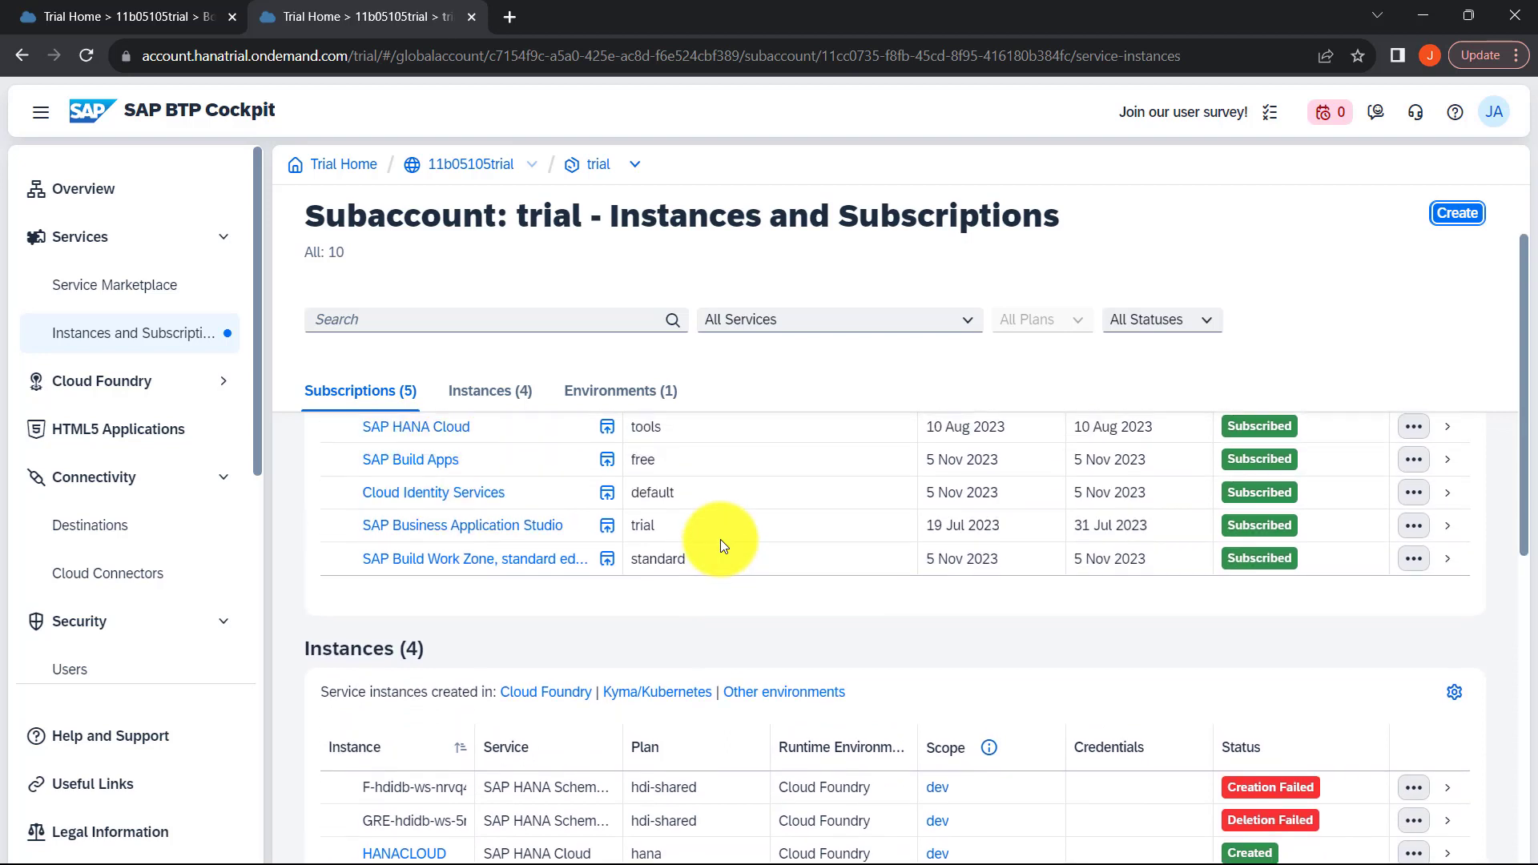
pyautogui.scroll(1, 720, 540)
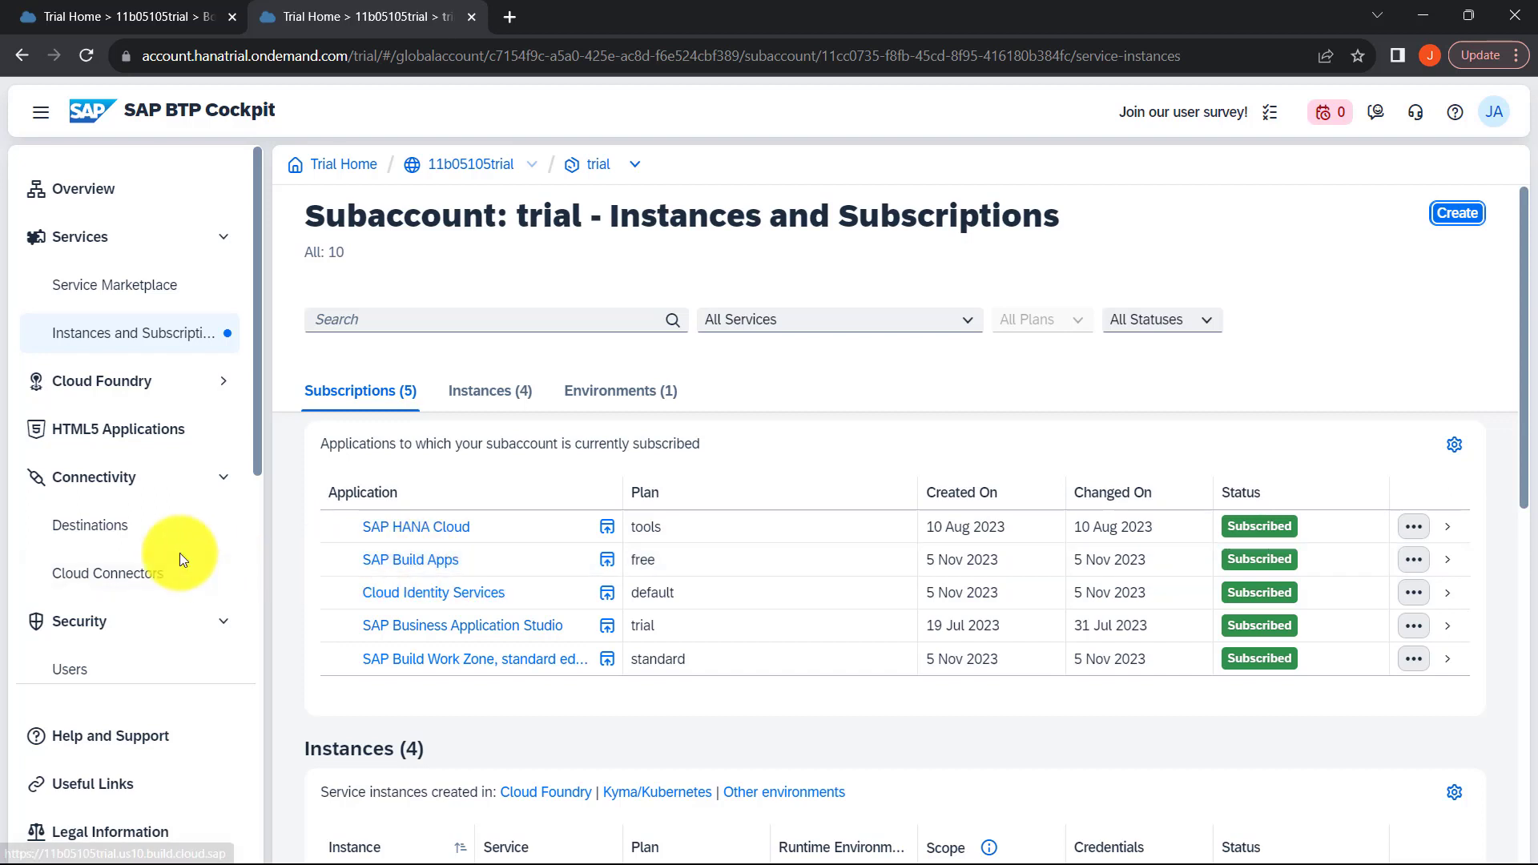
pyautogui.scroll(-3, 179, 553)
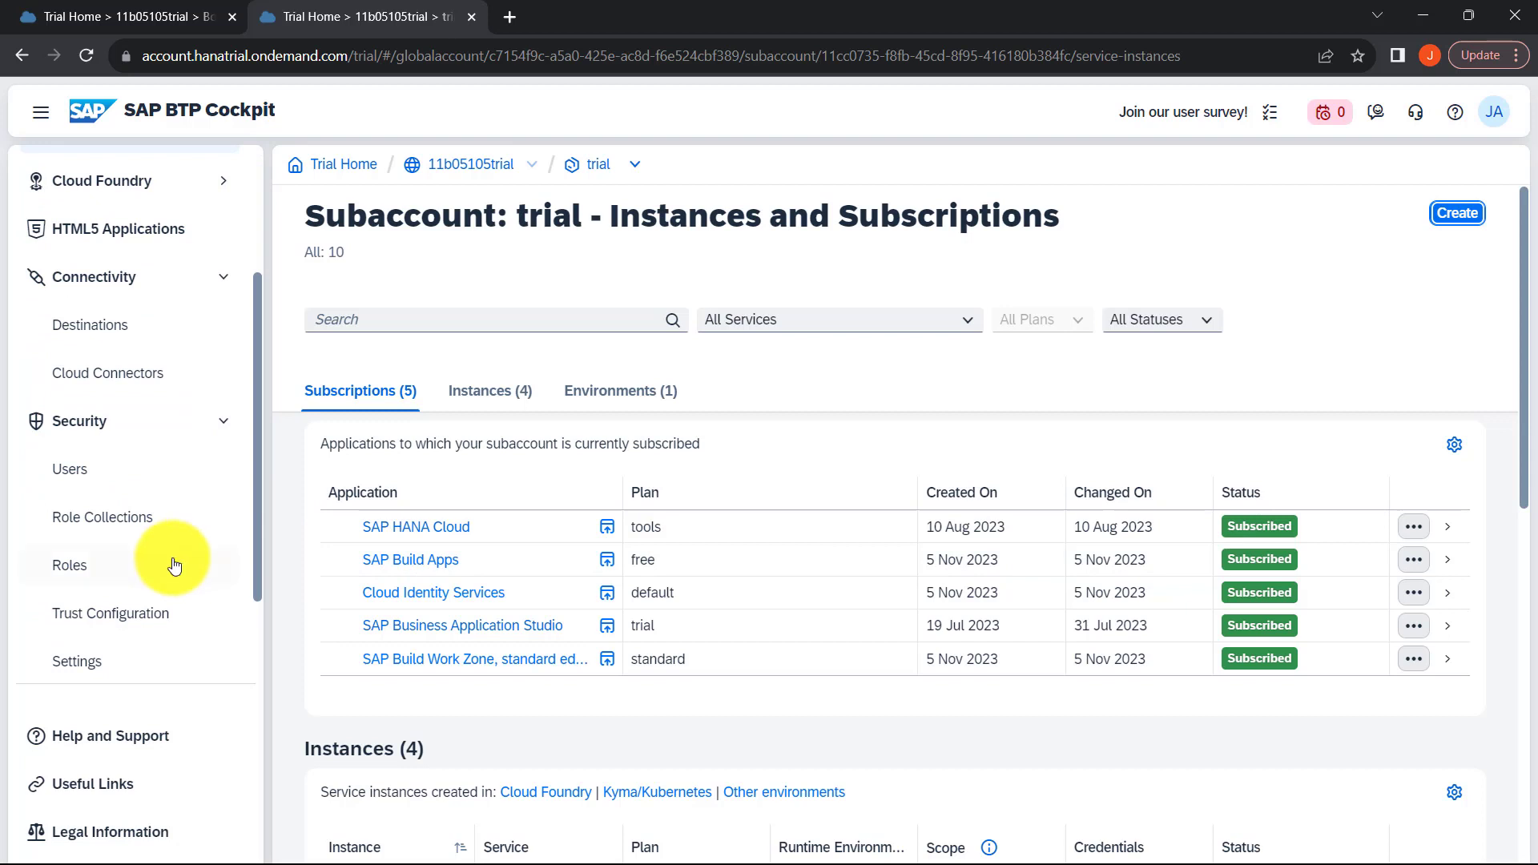